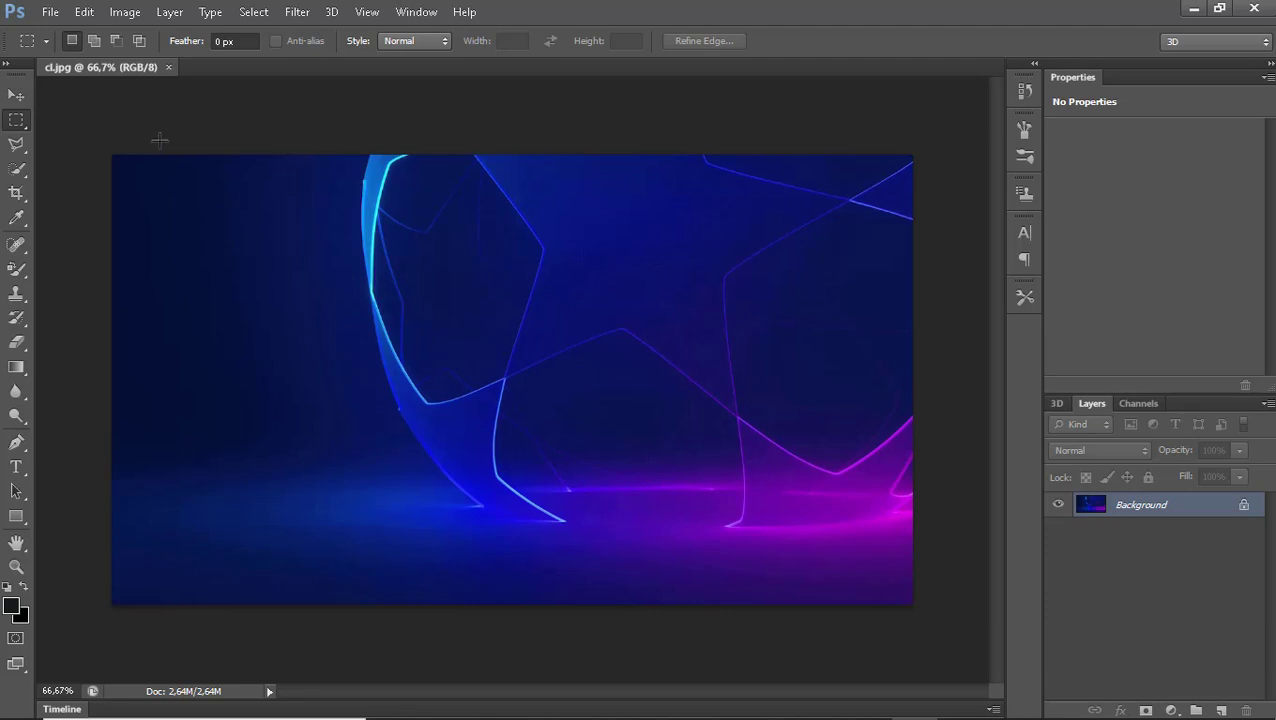
# Open the image papu gomez.jpg from the Photoshop folder.
pyautogui.click(48, 11)
pyautogui.click(95, 48)
pyautogui.scroll(-8, 820, 420)
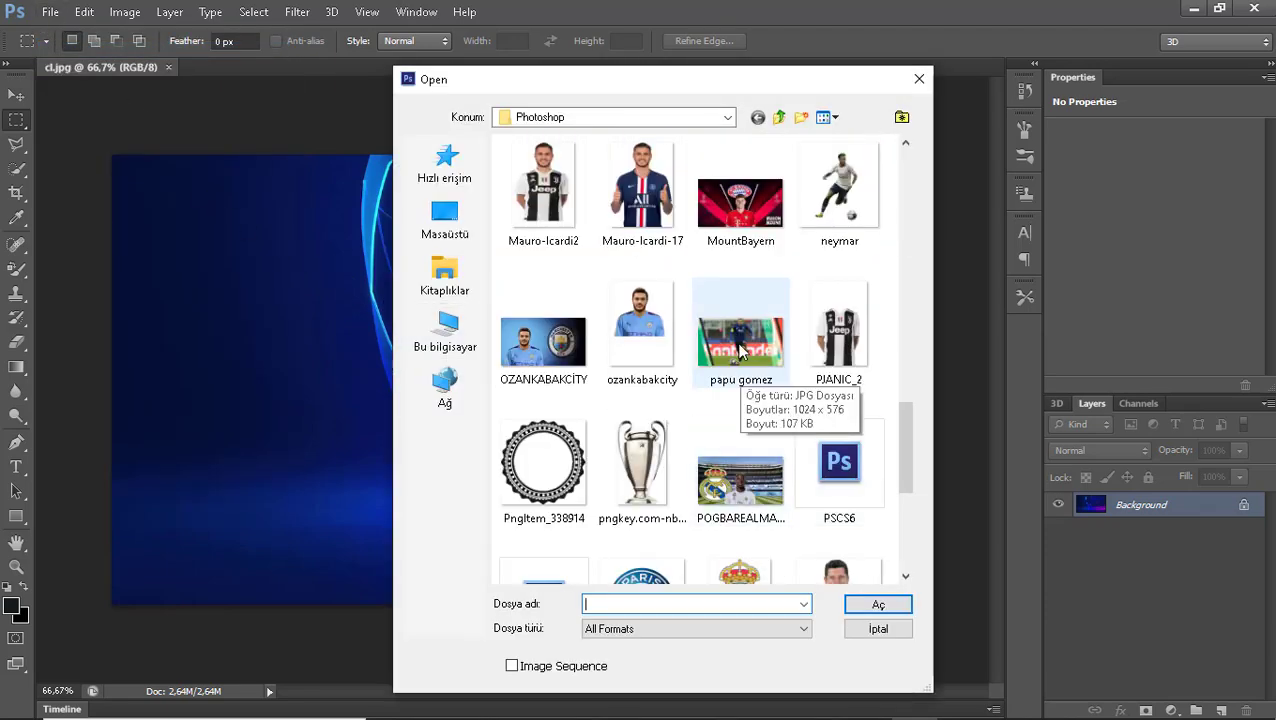
pyautogui.doubleClick(740, 345)
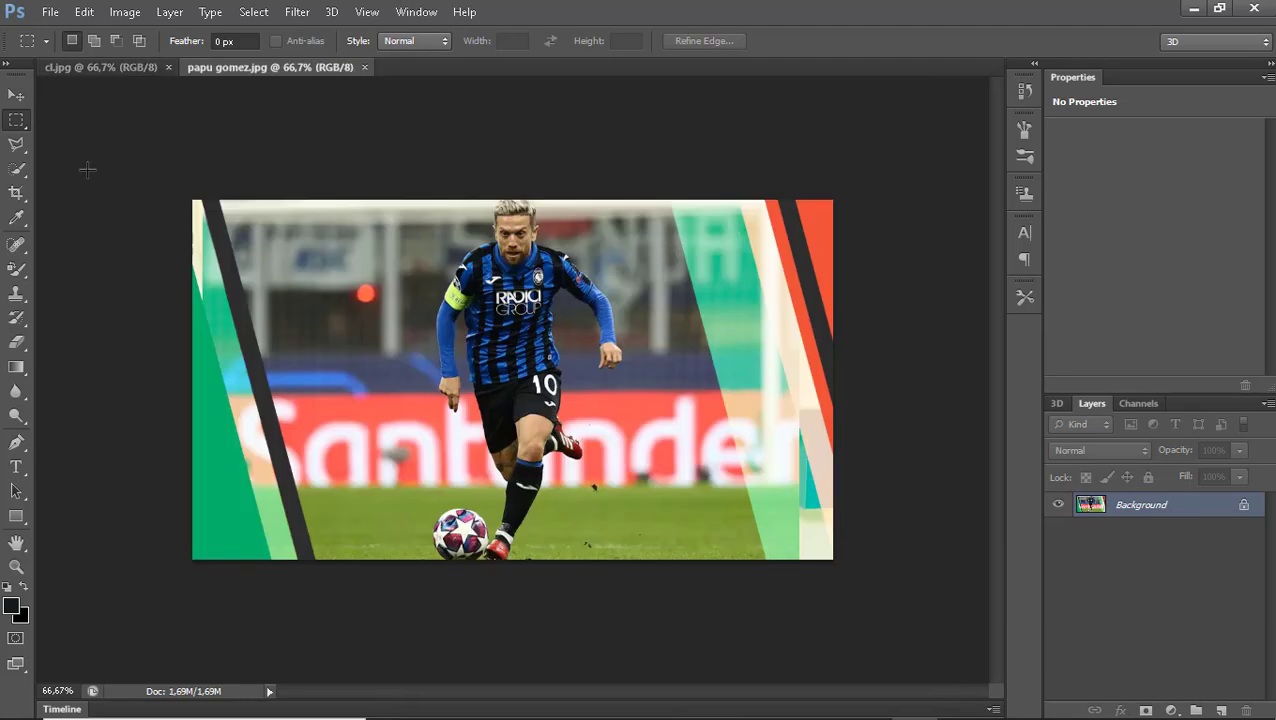
# Trace a Polygonal Lasso outline around the ball, standing leg, shorts, shirt side and the hand of the armband arm.
pyautogui.click(16, 143)
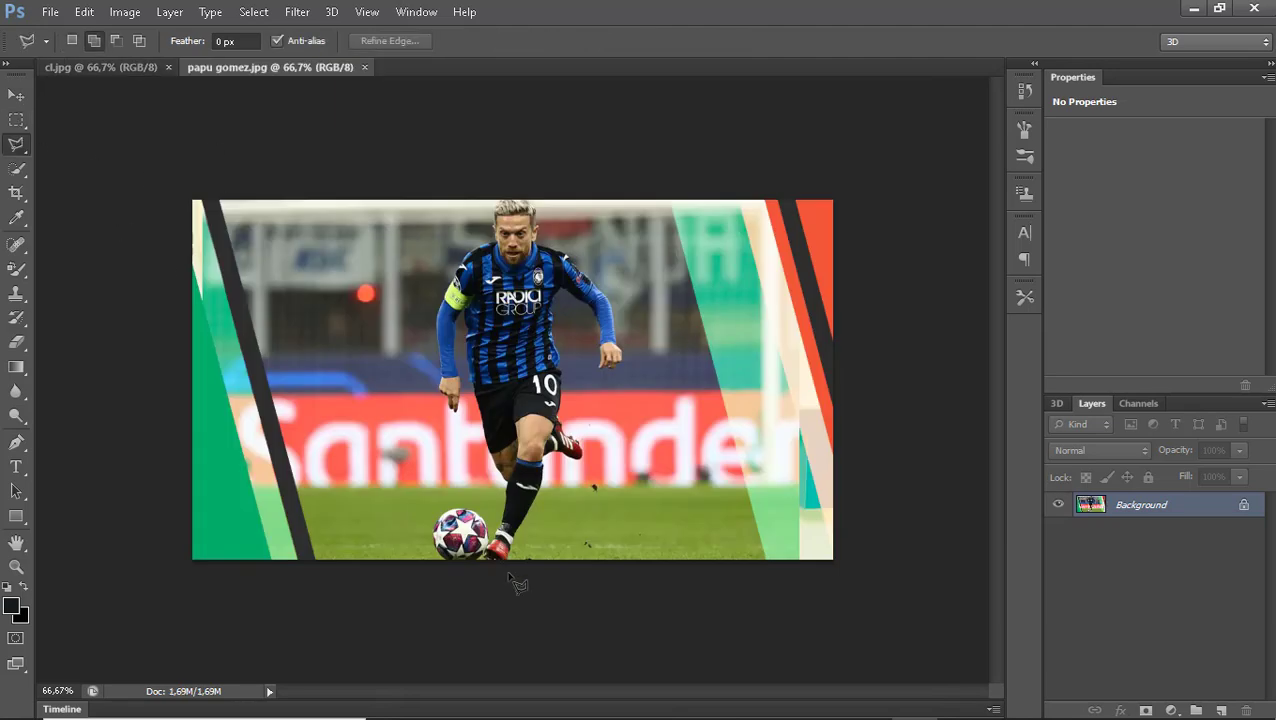
pyautogui.scroll(5, 508, 570)
pyautogui.scroll(5, 505, 568)
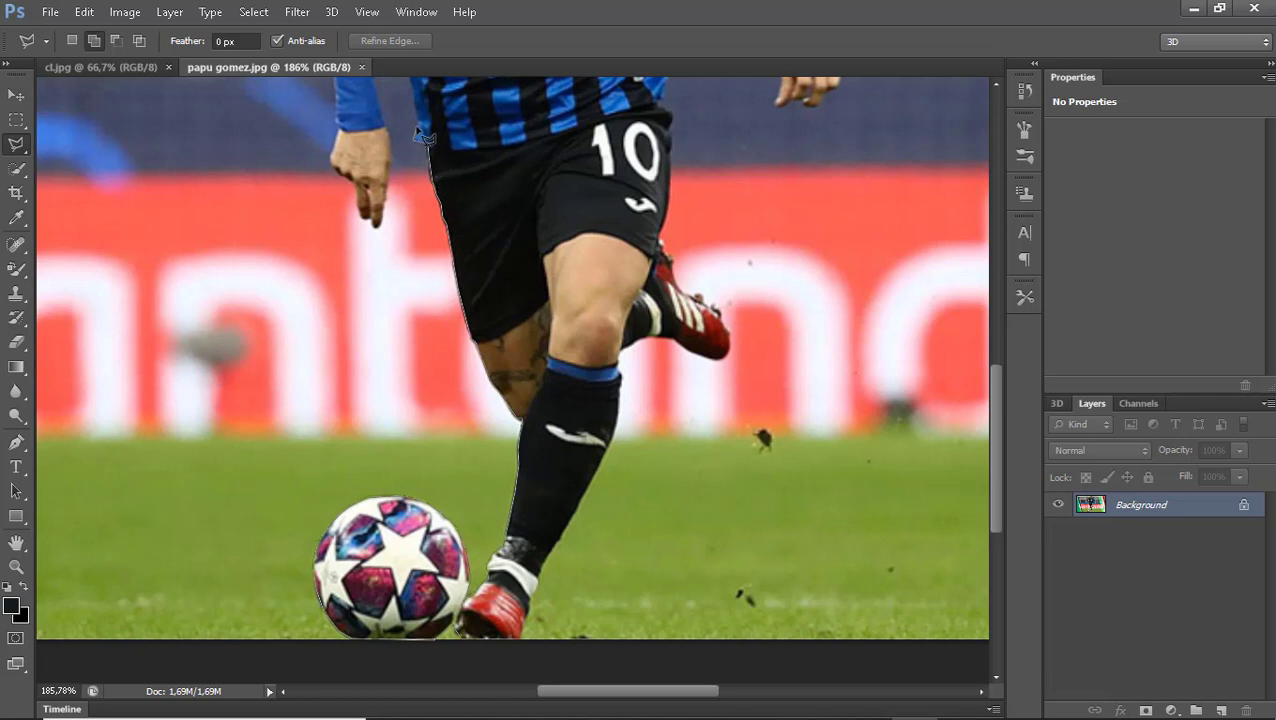
pyautogui.scroll(5, 422, 135)
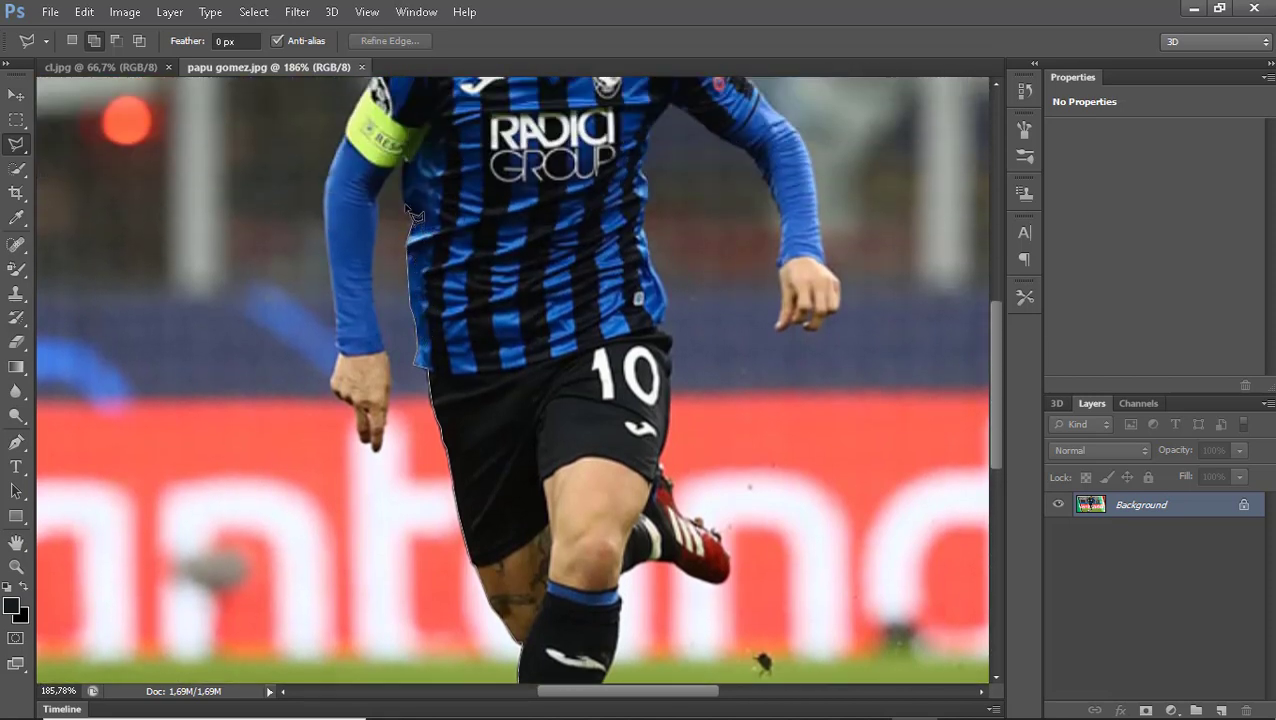
pyautogui.click(403, 162)
pyautogui.click(377, 213)
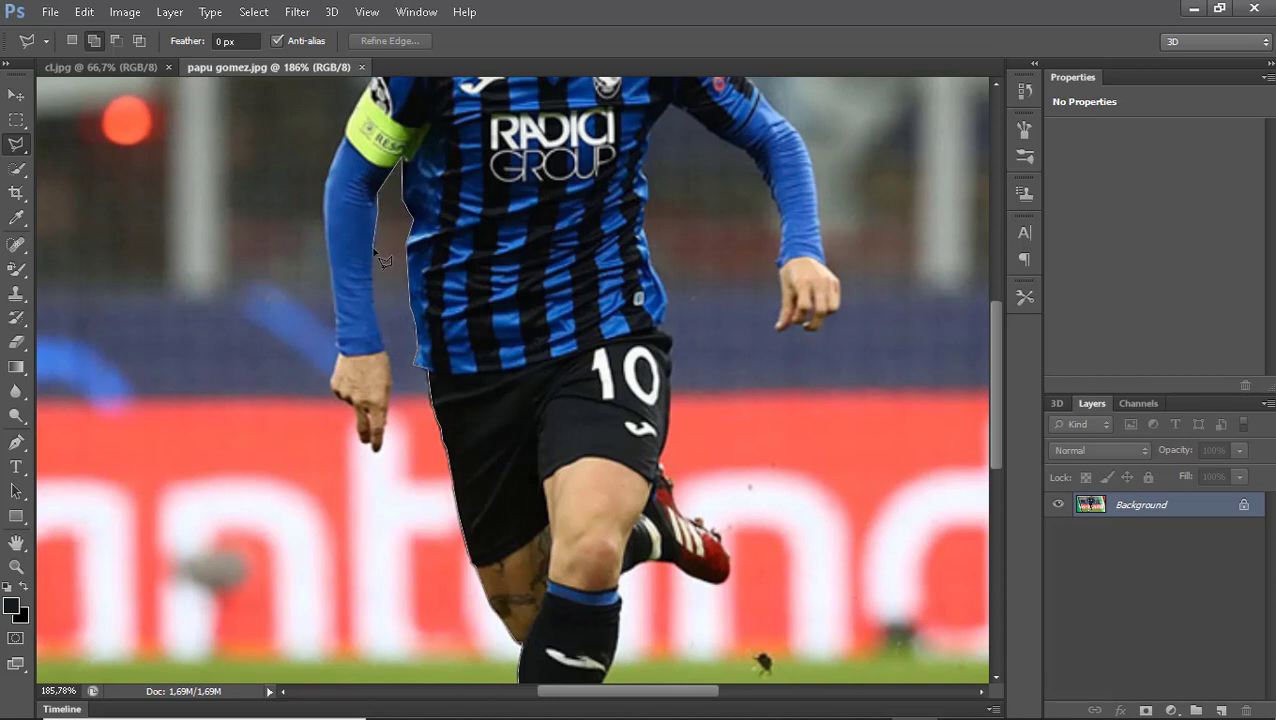
pyautogui.click(386, 353)
pyautogui.click(344, 393)
# Continue the lasso outline up the armband arm and shoulder and around the player's hair.
pyautogui.scroll(3, 365, 98)
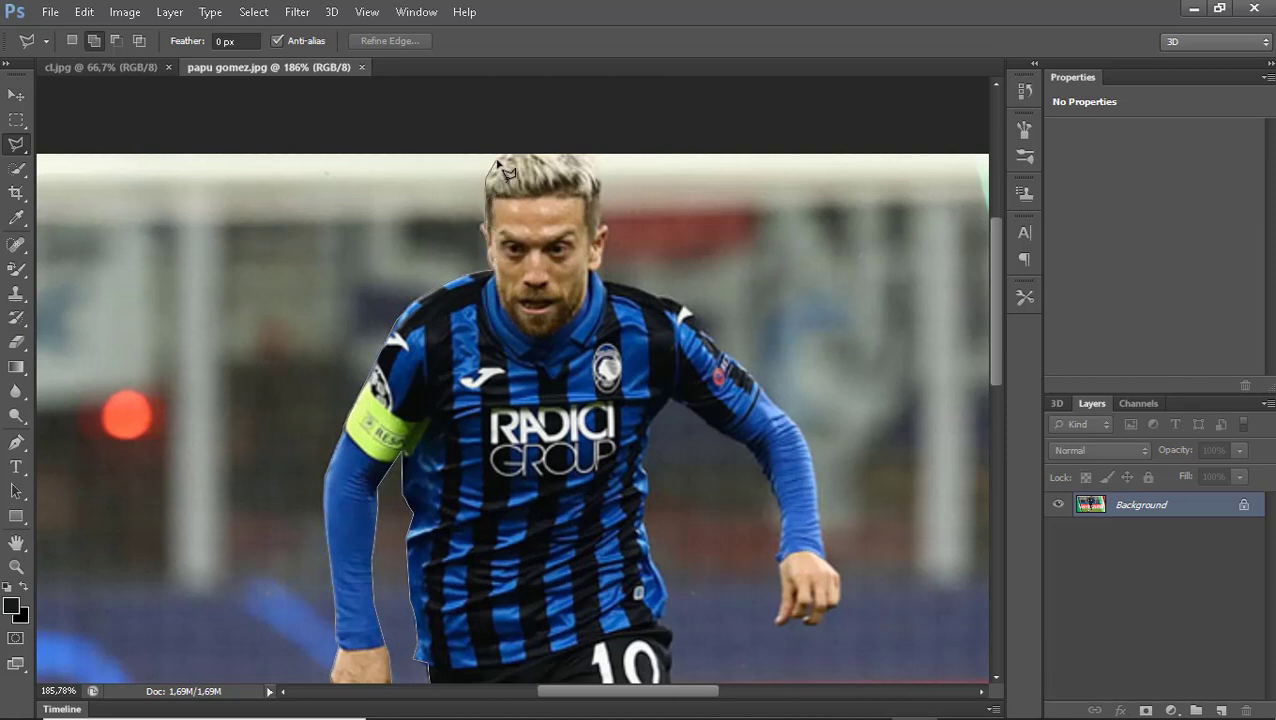
pyautogui.click(494, 164)
pyautogui.click(504, 154)
pyautogui.click(526, 153)
pyautogui.click(576, 155)
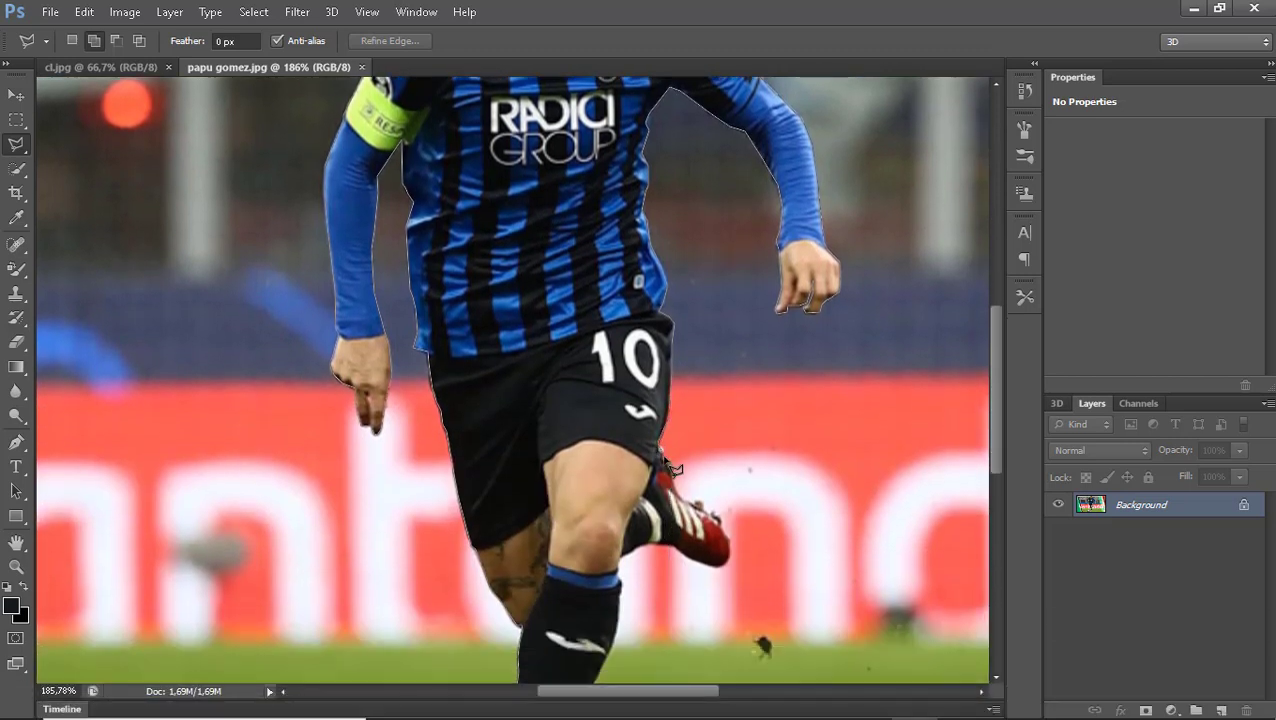
# Trace the raised boot and standing leg, close the lasso selection, and mask out everything around the player and ball.
pyautogui.click(728, 552)
pyautogui.click(660, 545)
pyautogui.click(622, 558)
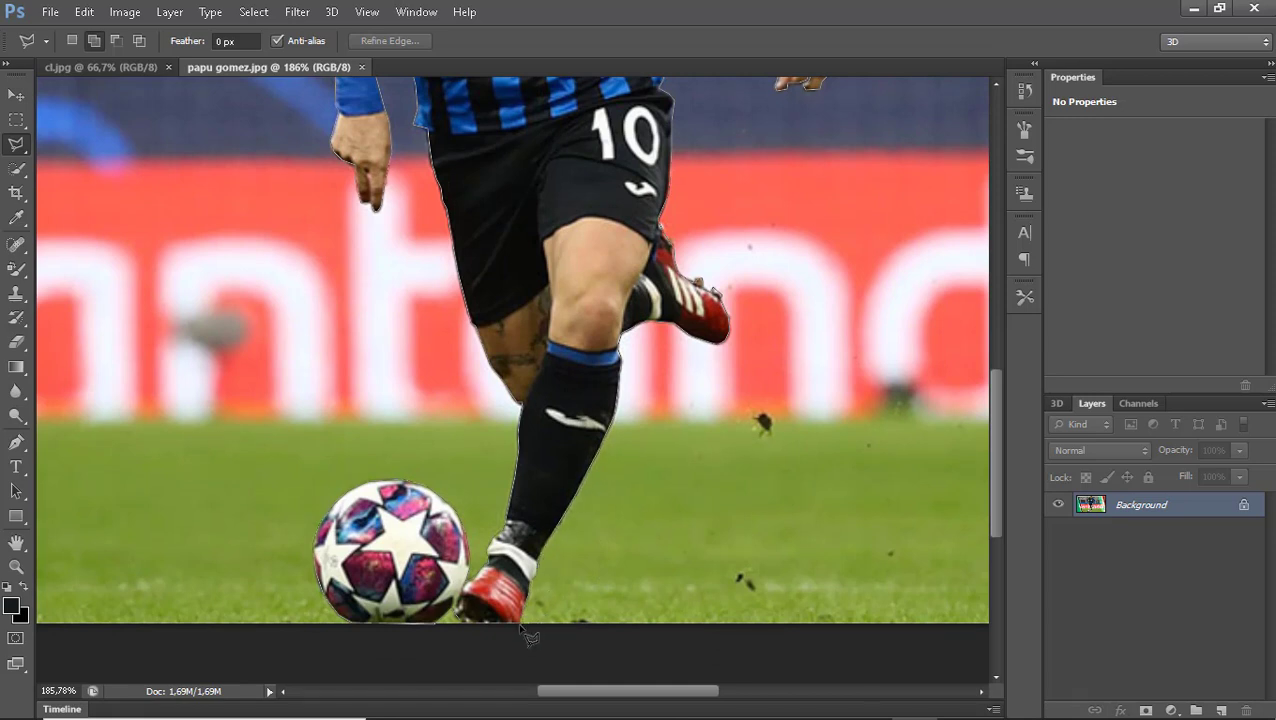
pyautogui.doubleClick(473, 636)
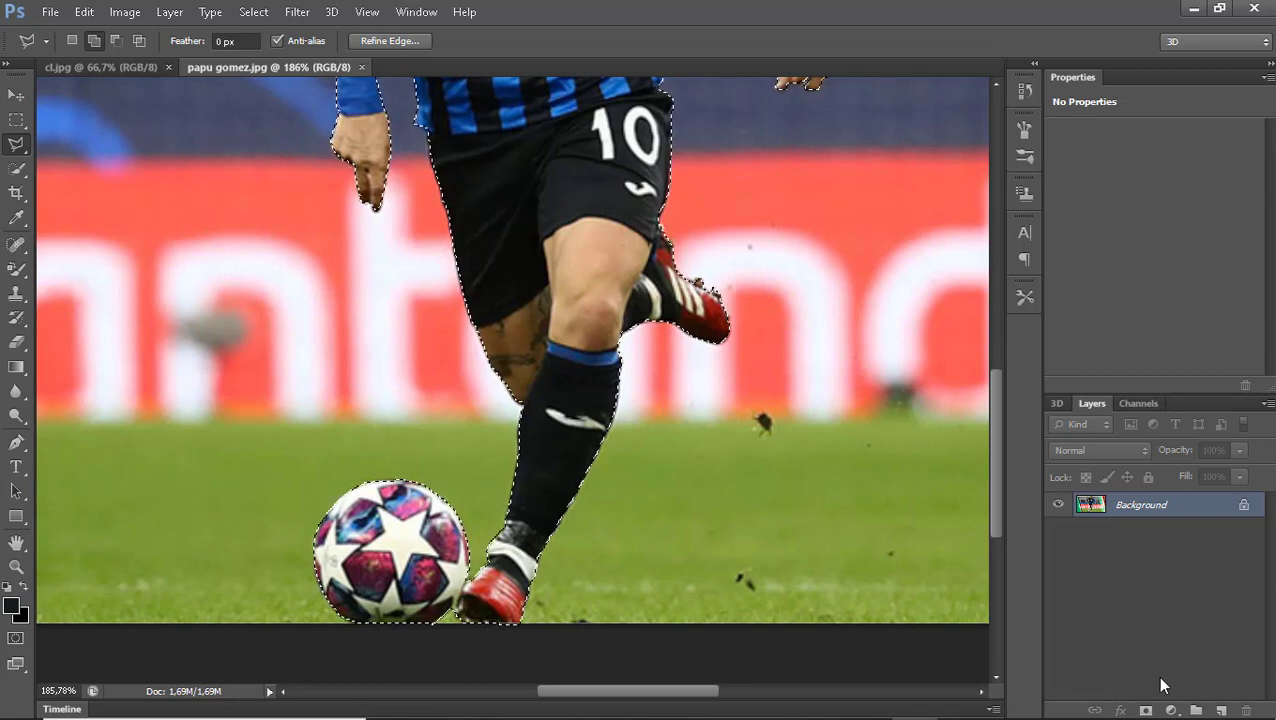
pyautogui.click(1146, 710)
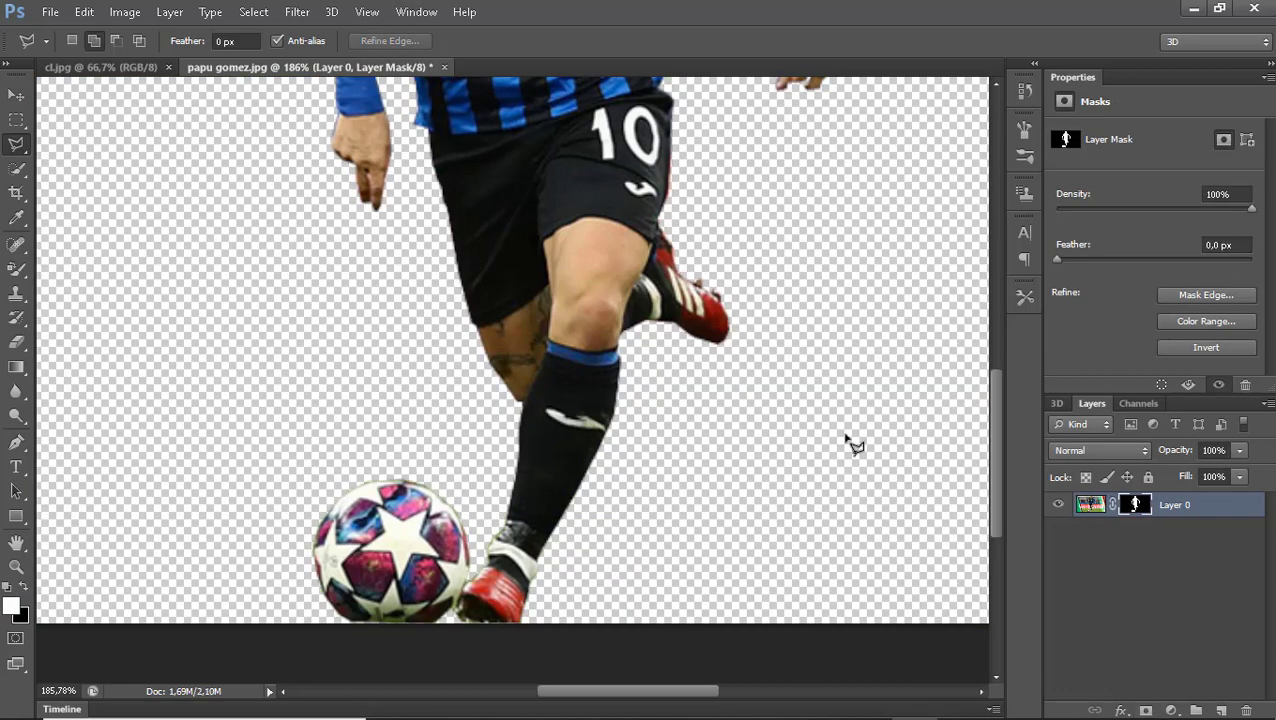
pyautogui.keyDown('alt'); pyautogui.scroll(-3, 853, 445); pyautogui.keyUp('alt')
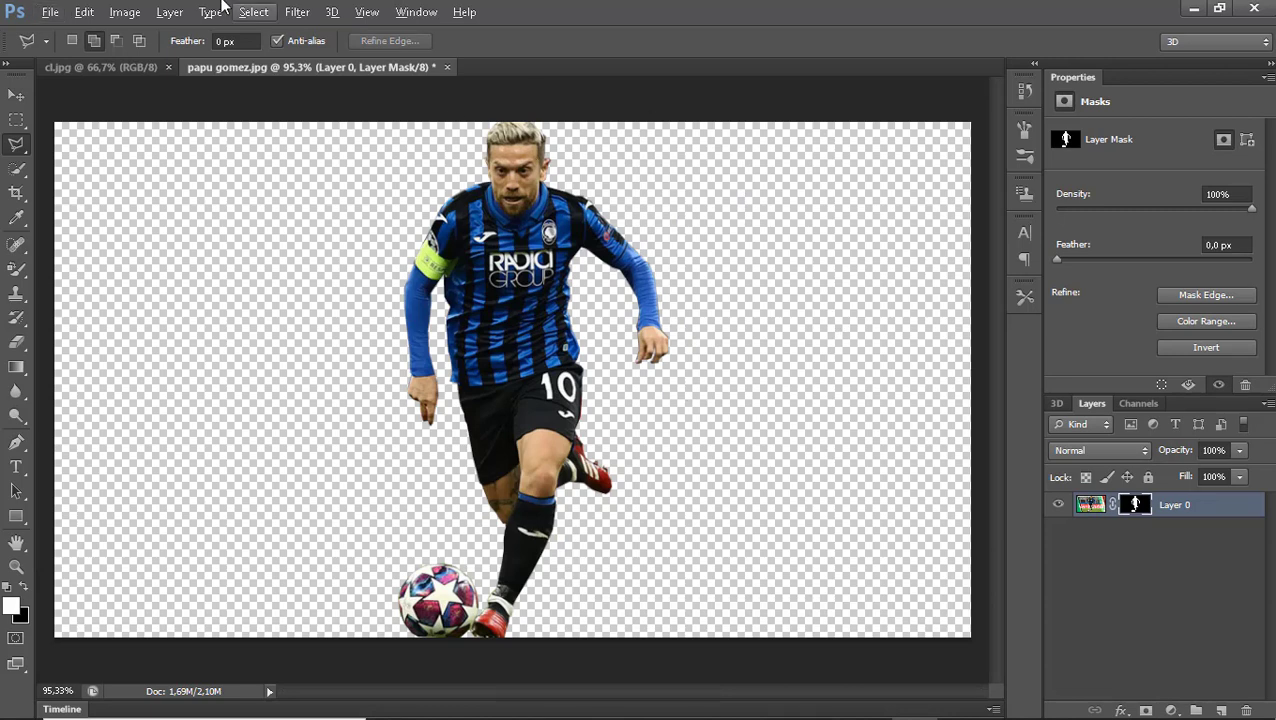
# Save the cut-out as the PNG file papu gomez2.png with Smallest / Slow compression and no interlacing.
pyautogui.click(55, 12)
pyautogui.click(124, 234)
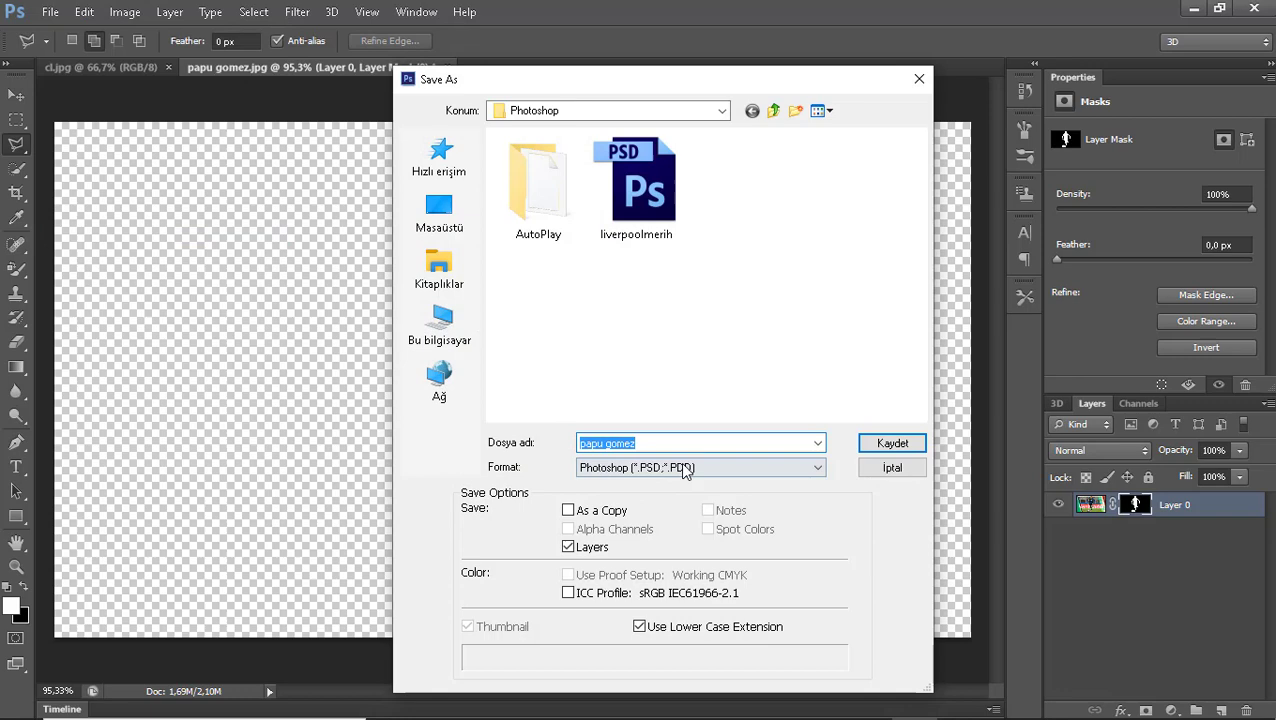
pyautogui.click(679, 444)
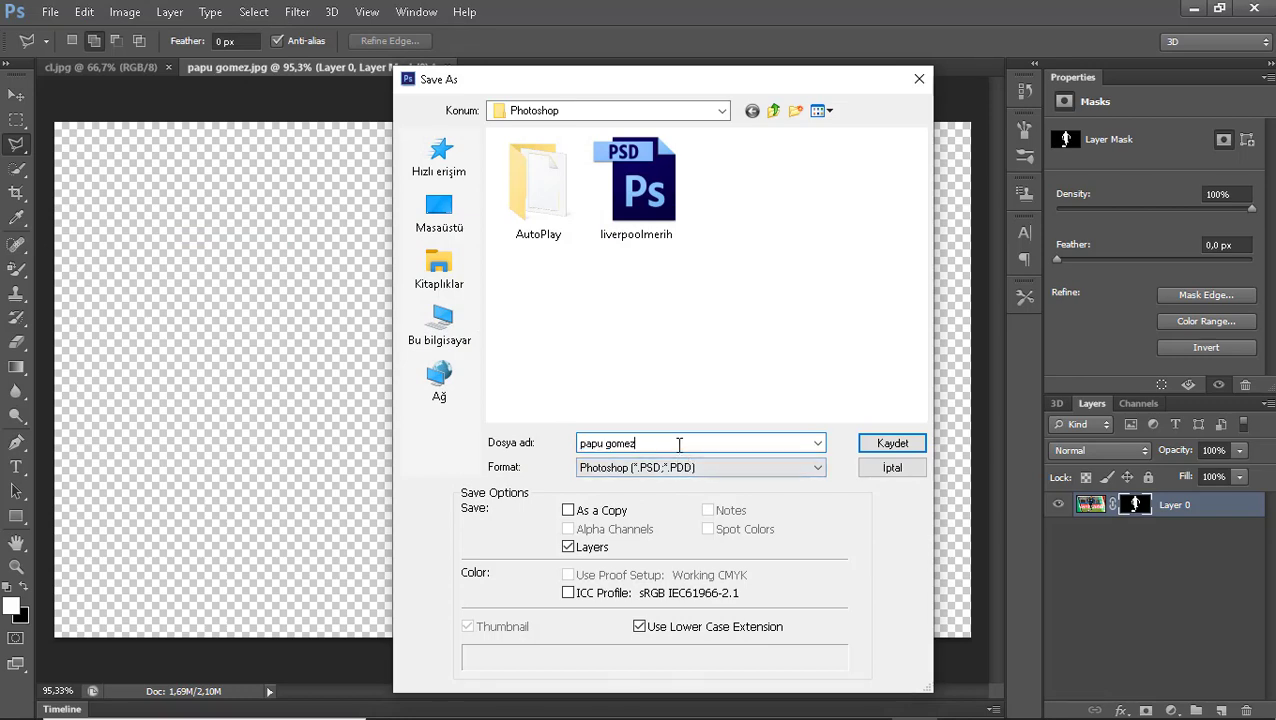
pyautogui.write('2')
pyautogui.click(680, 467)
pyautogui.click(660, 404)
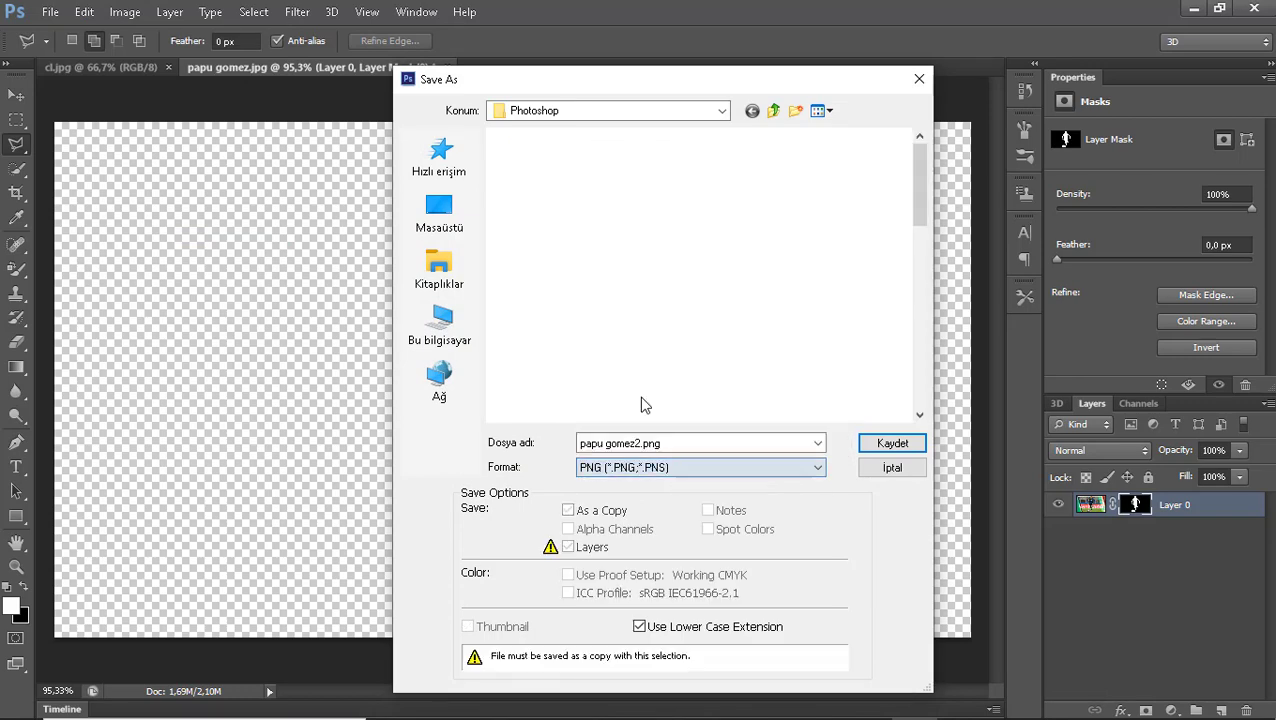
pyautogui.click(884, 440)
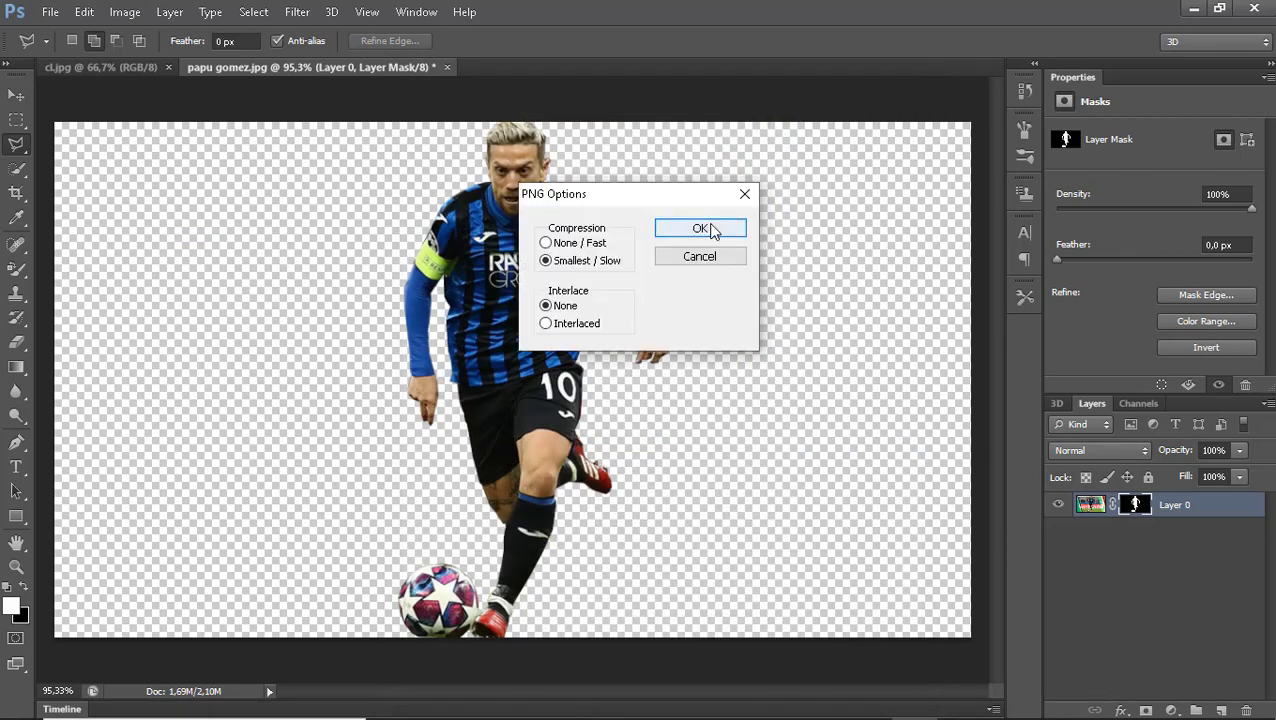
pyautogui.click(711, 228)
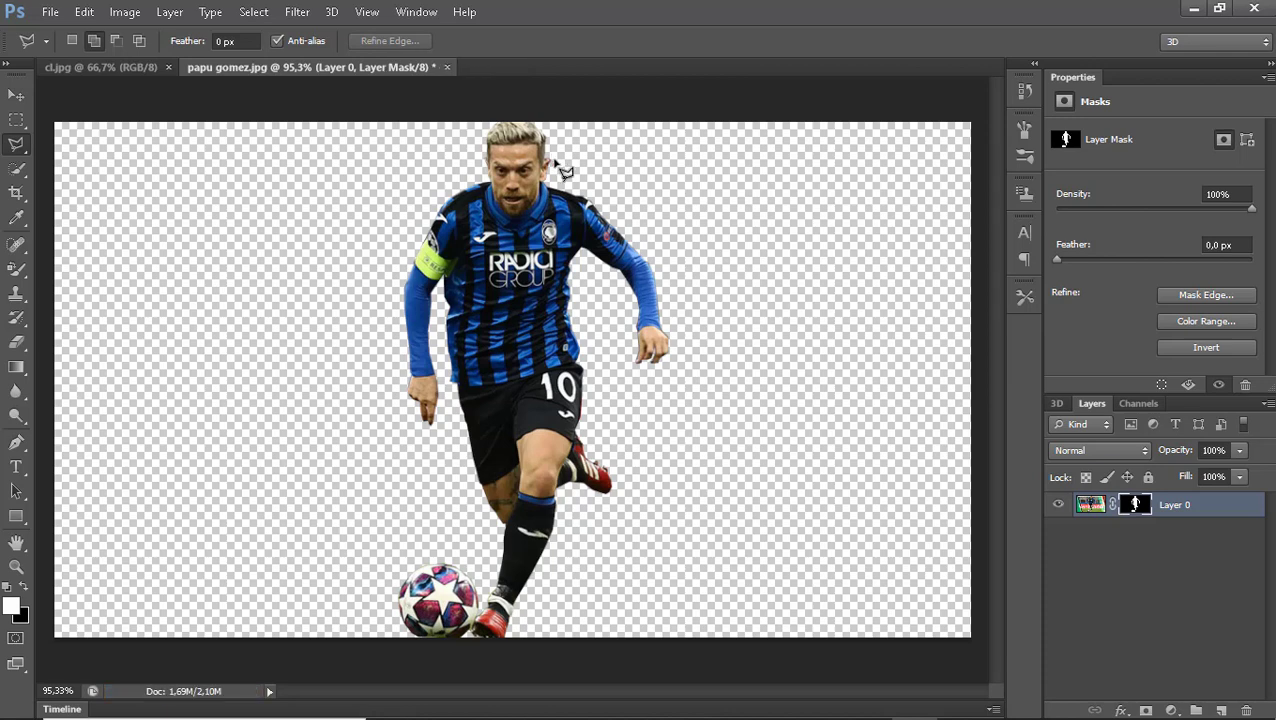
# Switch to the cl.jpg document and place the atalanta logo image in it.
pyautogui.click(140, 66)
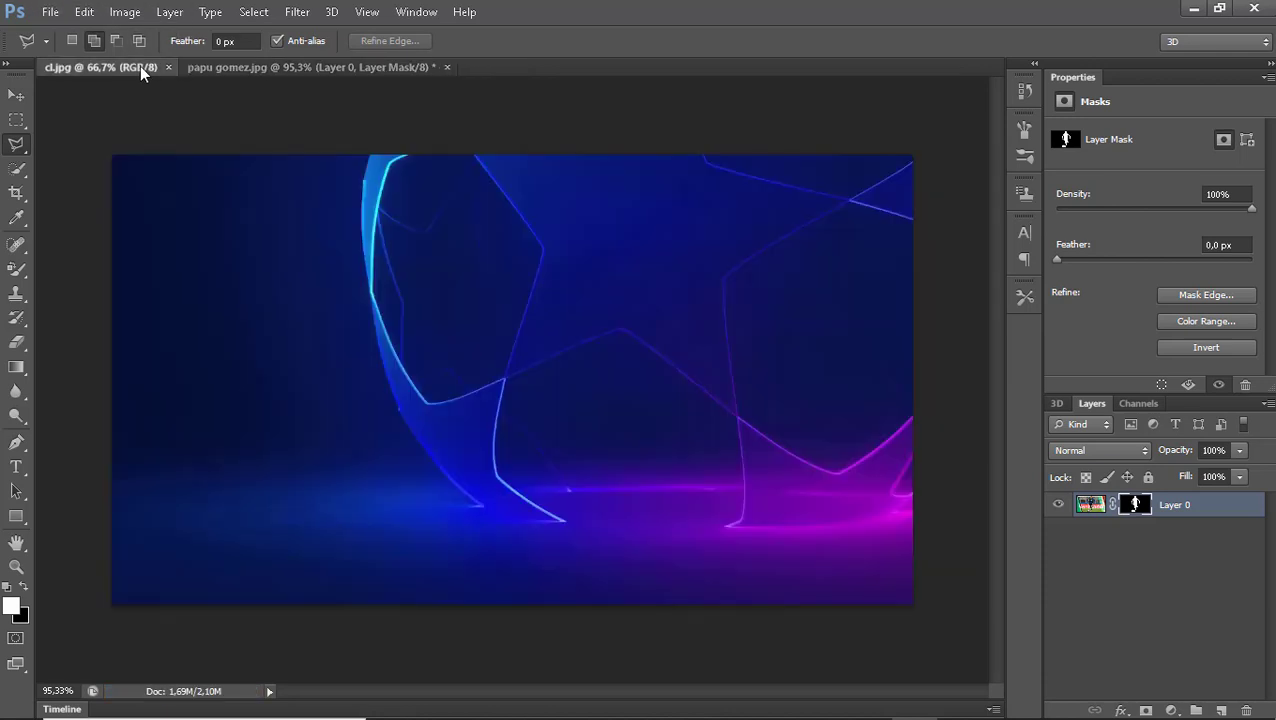
pyautogui.click(49, 12)
pyautogui.click(89, 316)
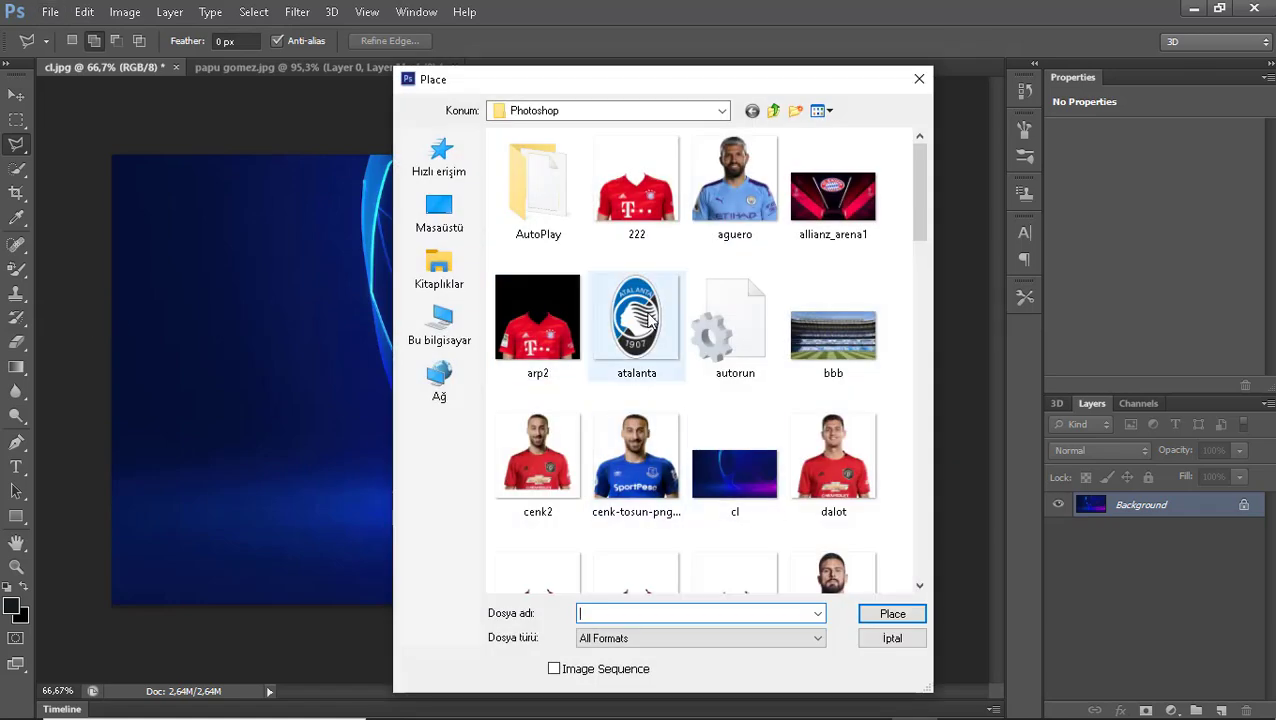
pyautogui.doubleClick(645, 315)
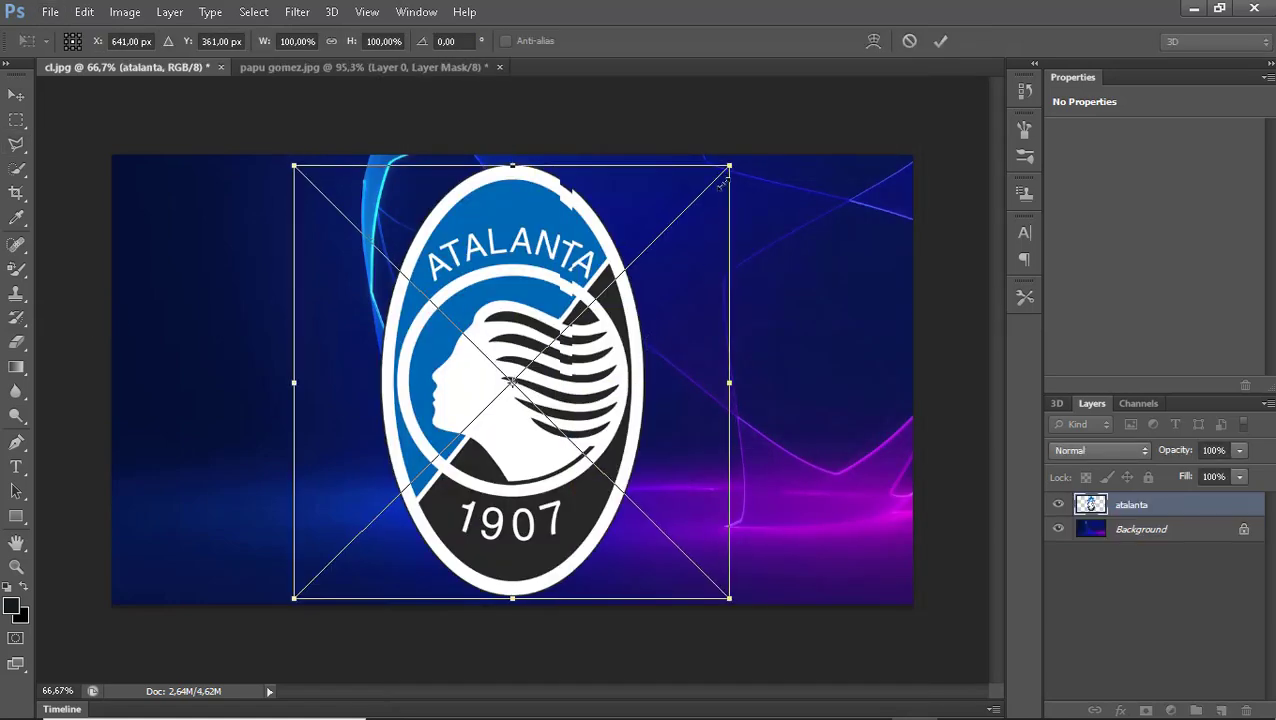
# Scale down the Atalanta crest, position it in the right half of the background, and commit the placement.
pyautogui.moveTo(726, 170); pyautogui.dragTo(710, 205)
pyautogui.moveTo(664, 370); pyautogui.dragTo(924, 353)
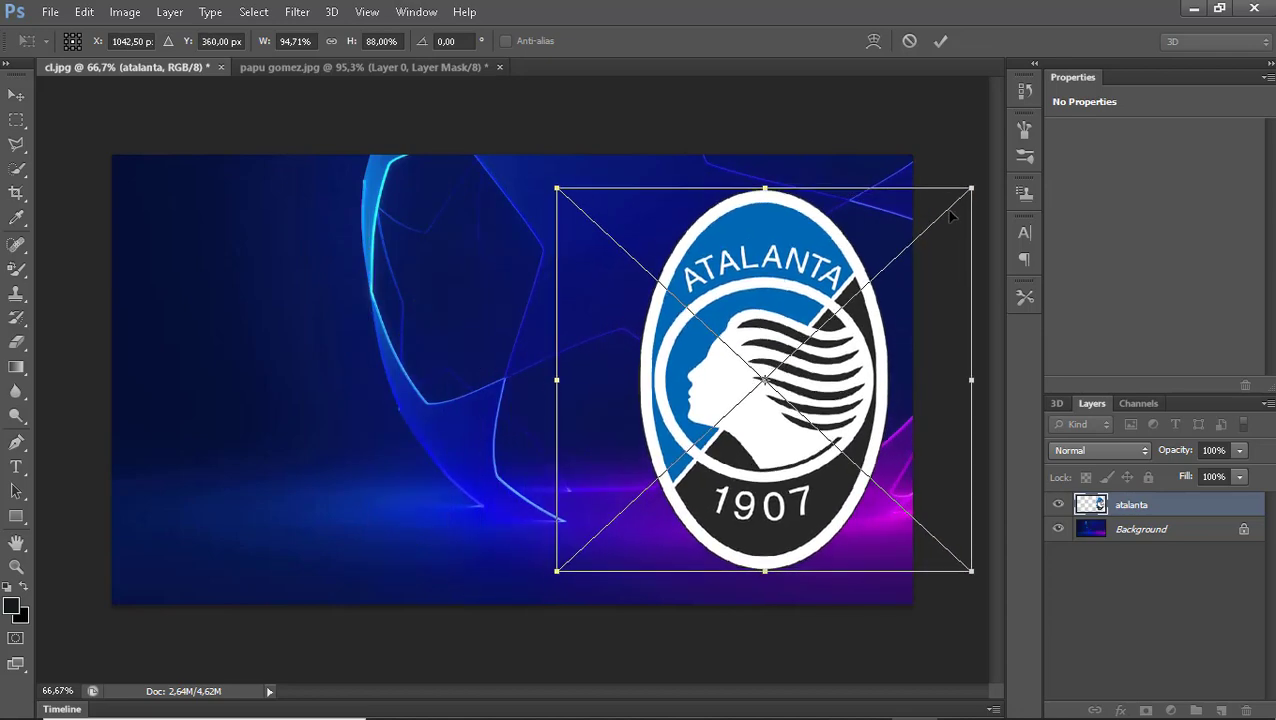
pyautogui.moveTo(976, 185); pyautogui.dragTo(955, 233)
pyautogui.moveTo(869, 384); pyautogui.dragTo(863, 359)
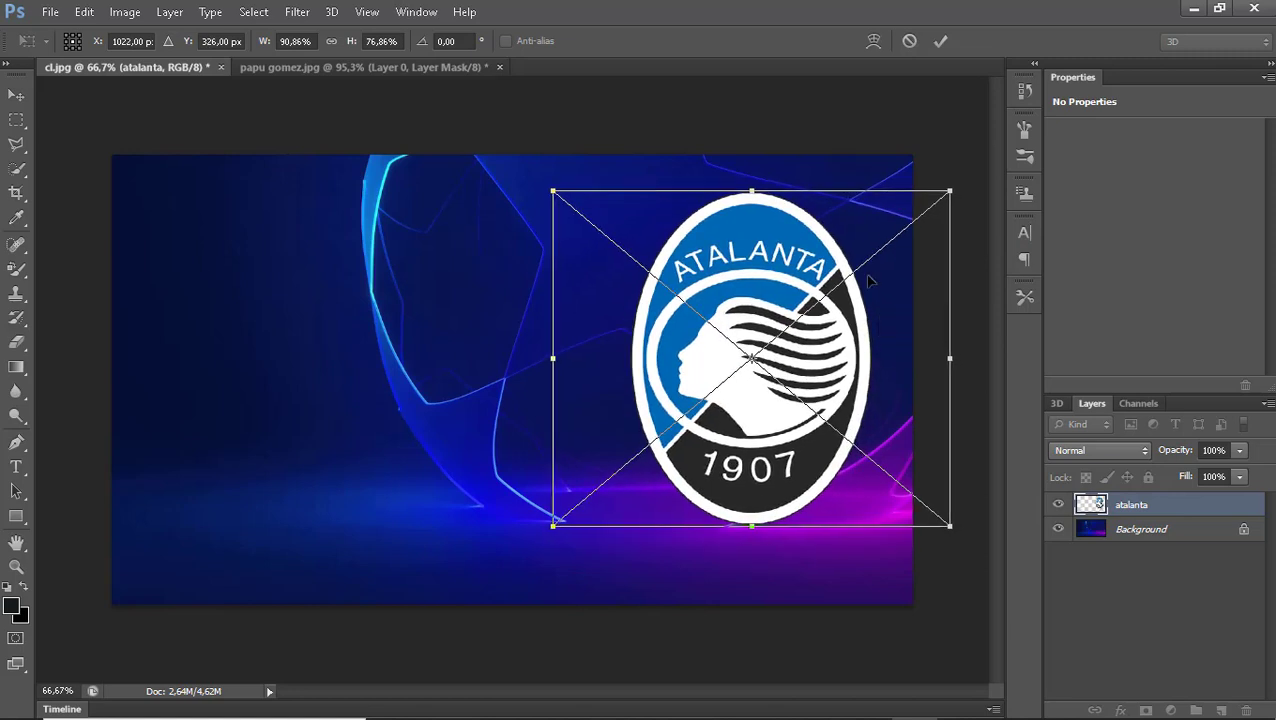
pyautogui.moveTo(953, 192); pyautogui.dragTo(946, 204)
pyautogui.moveTo(890, 349); pyautogui.dragTo(897, 330)
pyautogui.press('Return')
pyautogui.press('l')
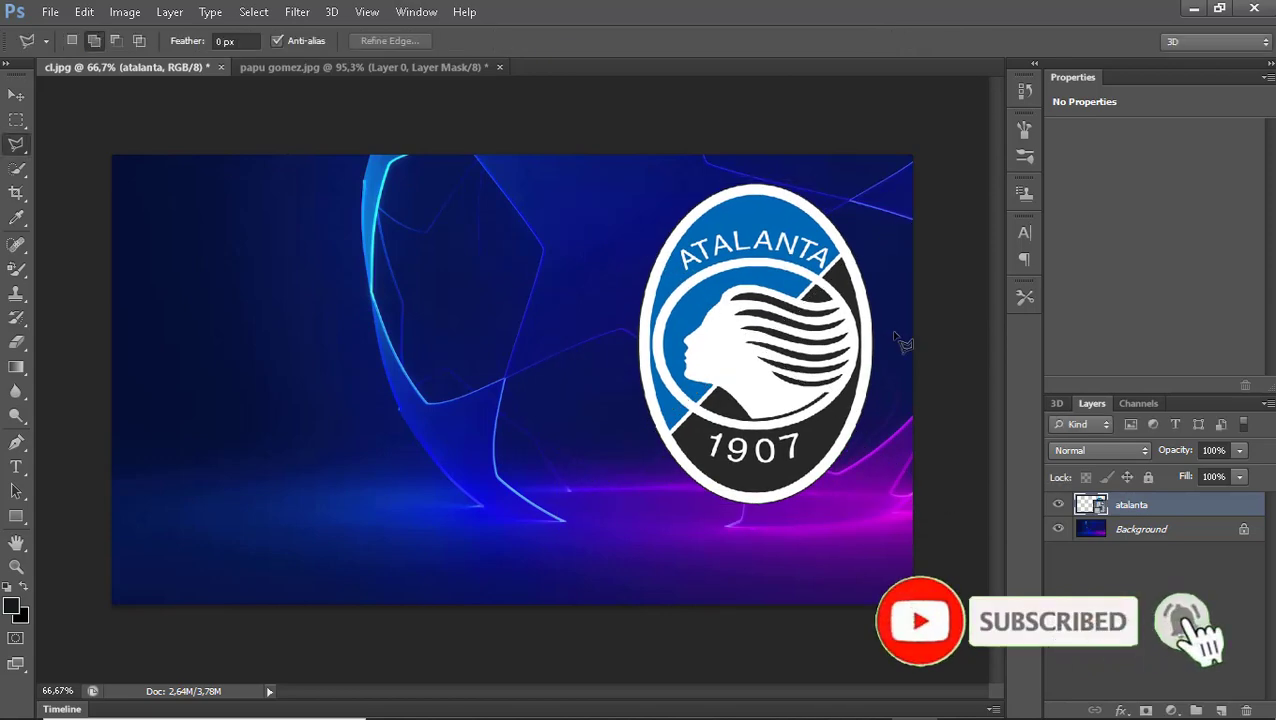
# Place the psg logo image in the cl.jpg document.
pyautogui.click(49, 11)
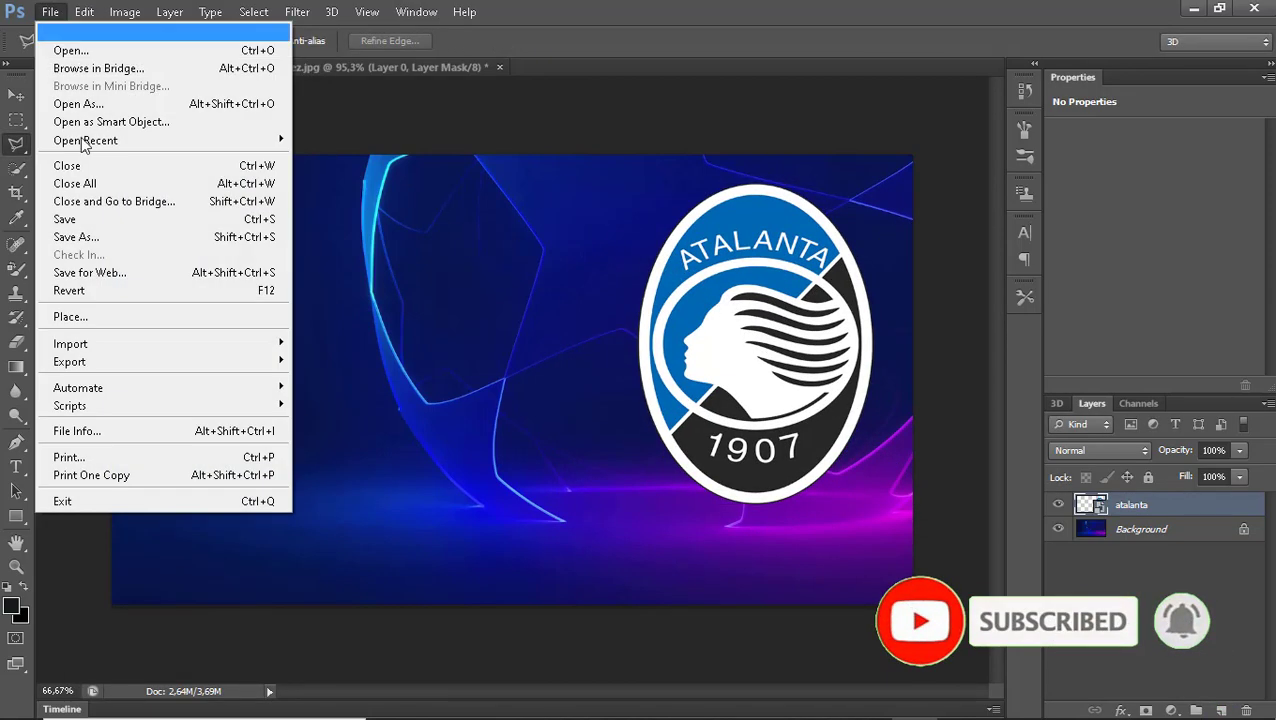
pyautogui.click(76, 318)
pyautogui.scroll(-10, 649, 440)
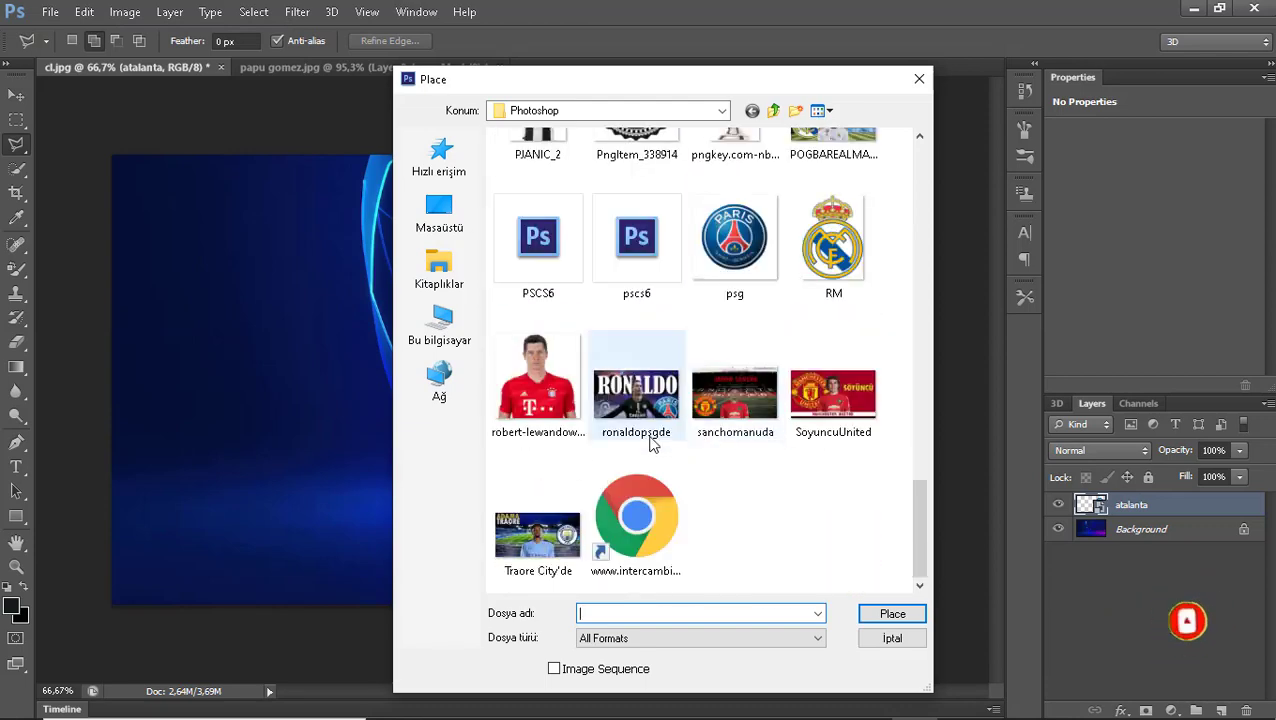
pyautogui.click(716, 250)
pyautogui.doubleClick(716, 250)
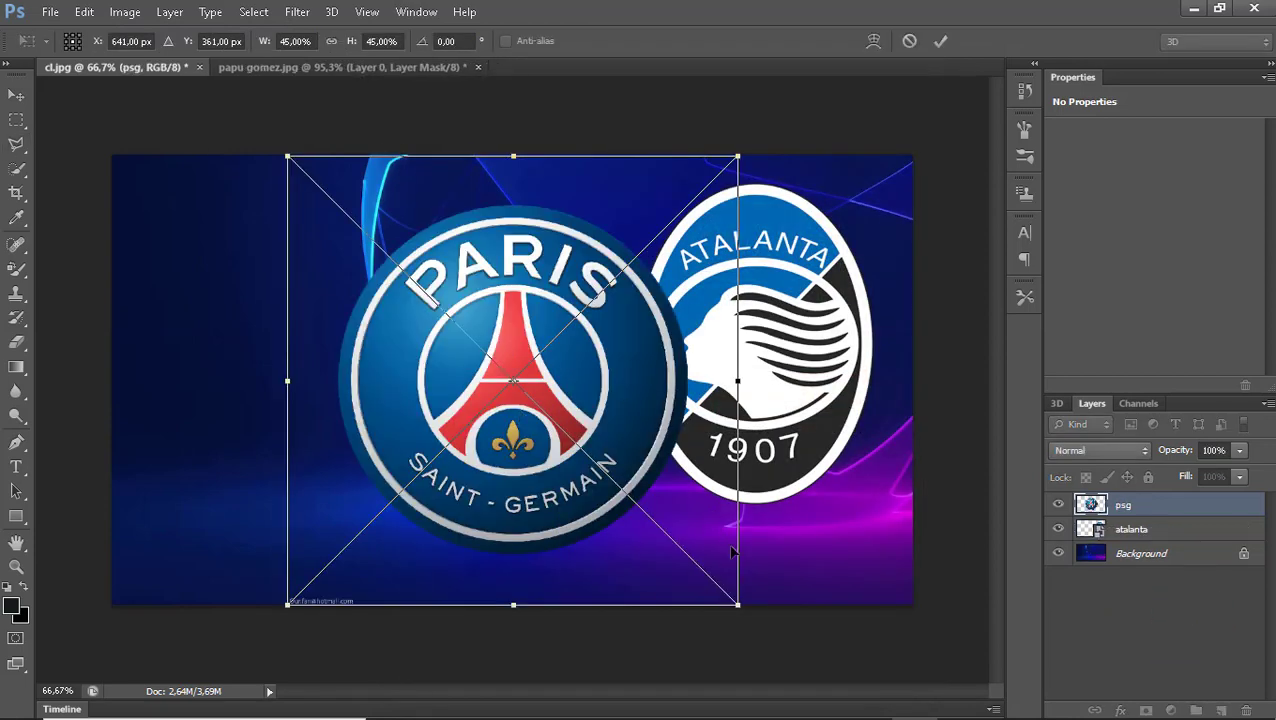
# Scale the PSG crest to about 35% width and 37% height, position it in the background's left half, and commit the placement.
pyautogui.moveTo(738, 613); pyautogui.dragTo(700, 572)
pyautogui.moveTo(679, 430); pyautogui.dragTo(519, 441)
pyautogui.moveTo(542, 572); pyautogui.dragTo(496, 542)
pyautogui.moveTo(479, 452); pyautogui.dragTo(446, 464)
pyautogui.moveTo(461, 552); pyautogui.dragTo(444, 536)
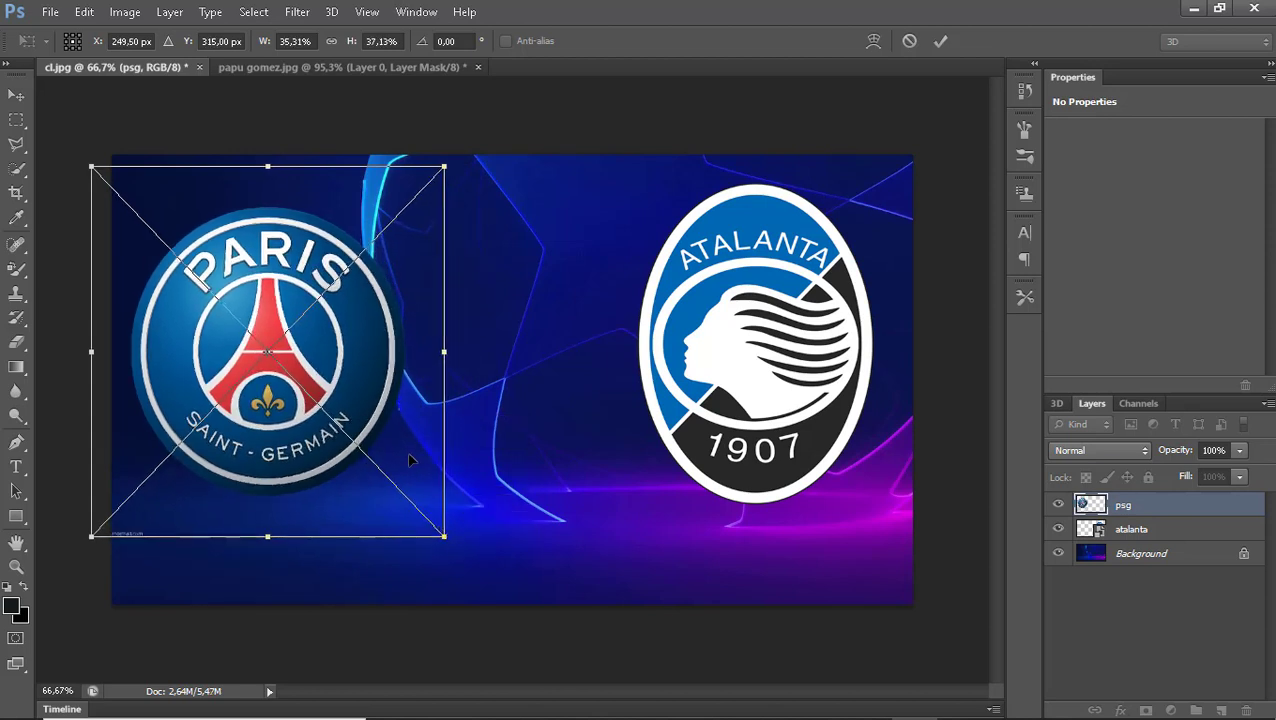
pyautogui.moveTo(406, 457); pyautogui.dragTo(407, 438)
pyautogui.press('l')
pyautogui.press('Return')
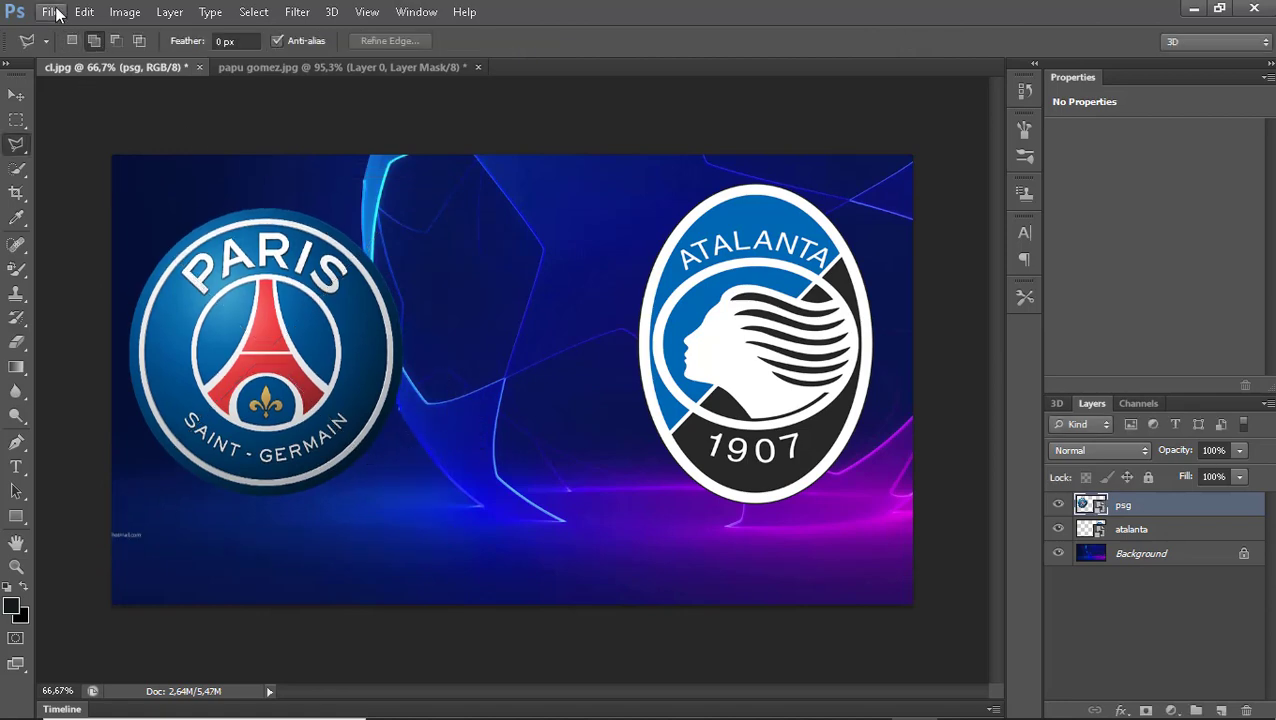
# Place the cut-out player image papu gomez2 in the cl.jpg document.
pyautogui.click(50, 12)
pyautogui.click(104, 318)
pyautogui.scroll(-10, 598, 413)
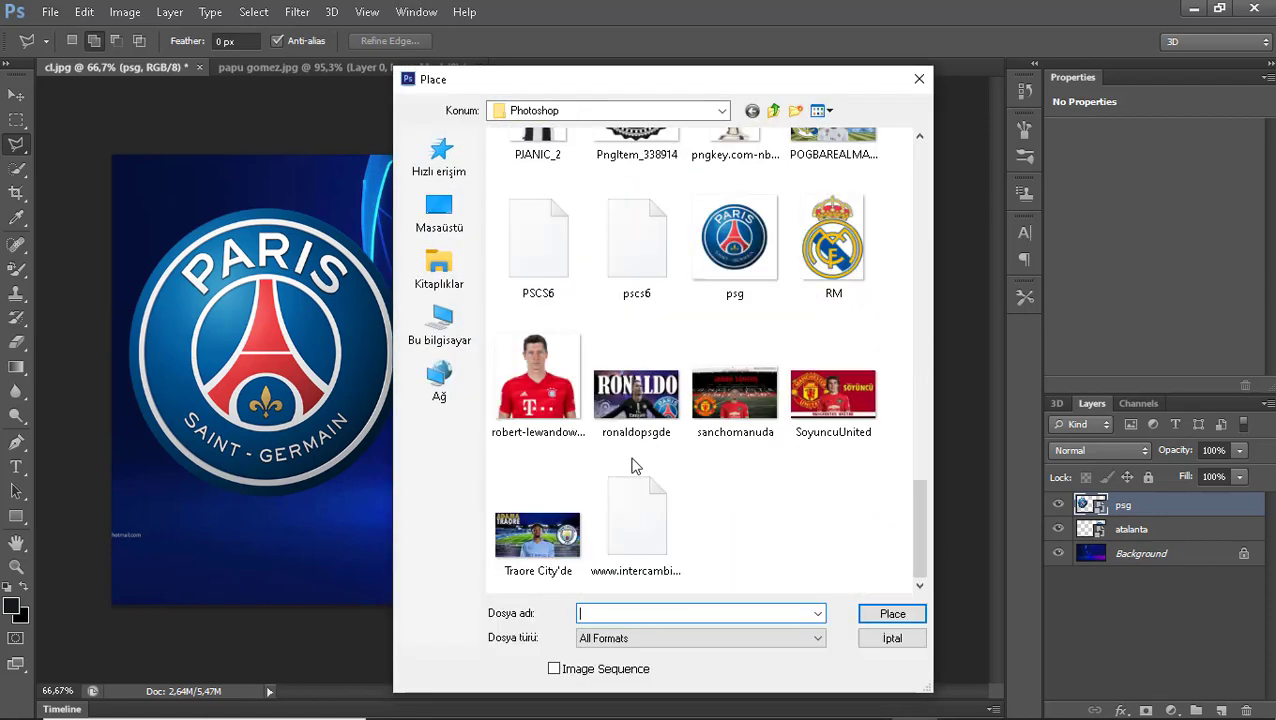
pyautogui.scroll(3, 712, 385)
pyautogui.doubleClick(833, 400)
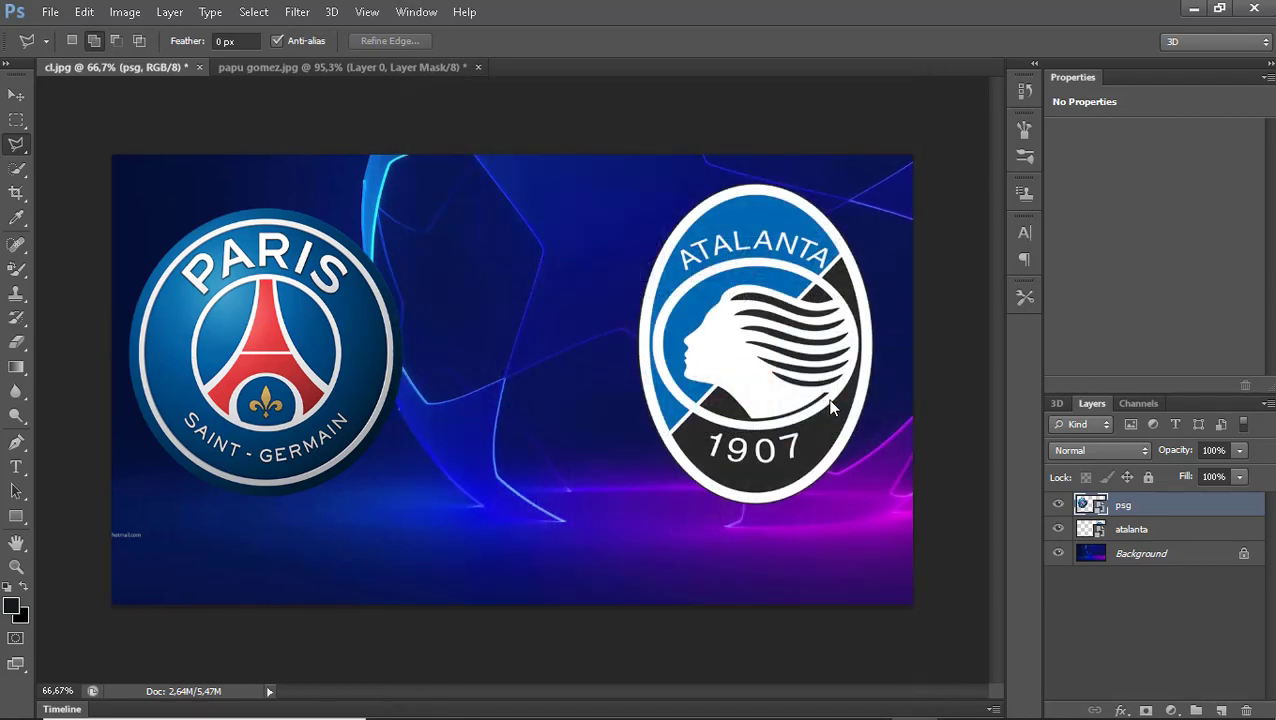
# Scale the player cut-out down slightly, position it in front of the Atalanta crest at the canvas's lower edge, and commit the placement.
pyautogui.moveTo(843, 448); pyautogui.dragTo(875, 451)
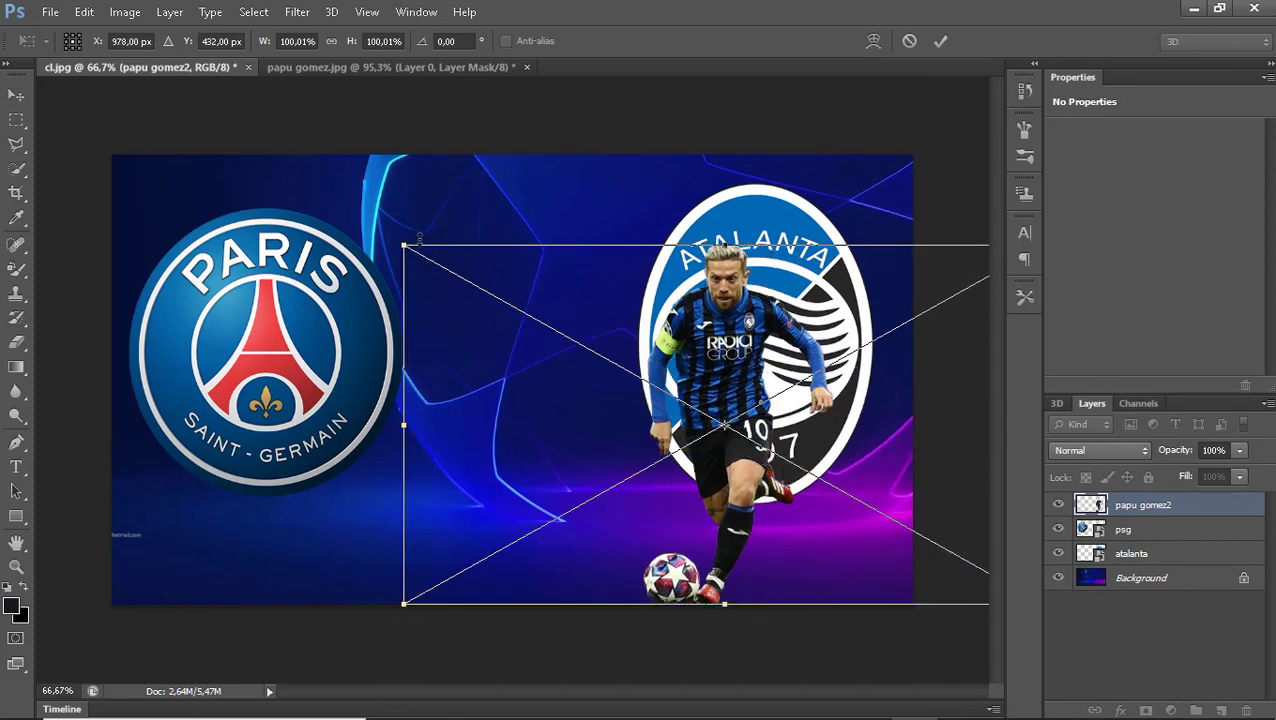
pyautogui.moveTo(402, 243); pyautogui.dragTo(427, 256)
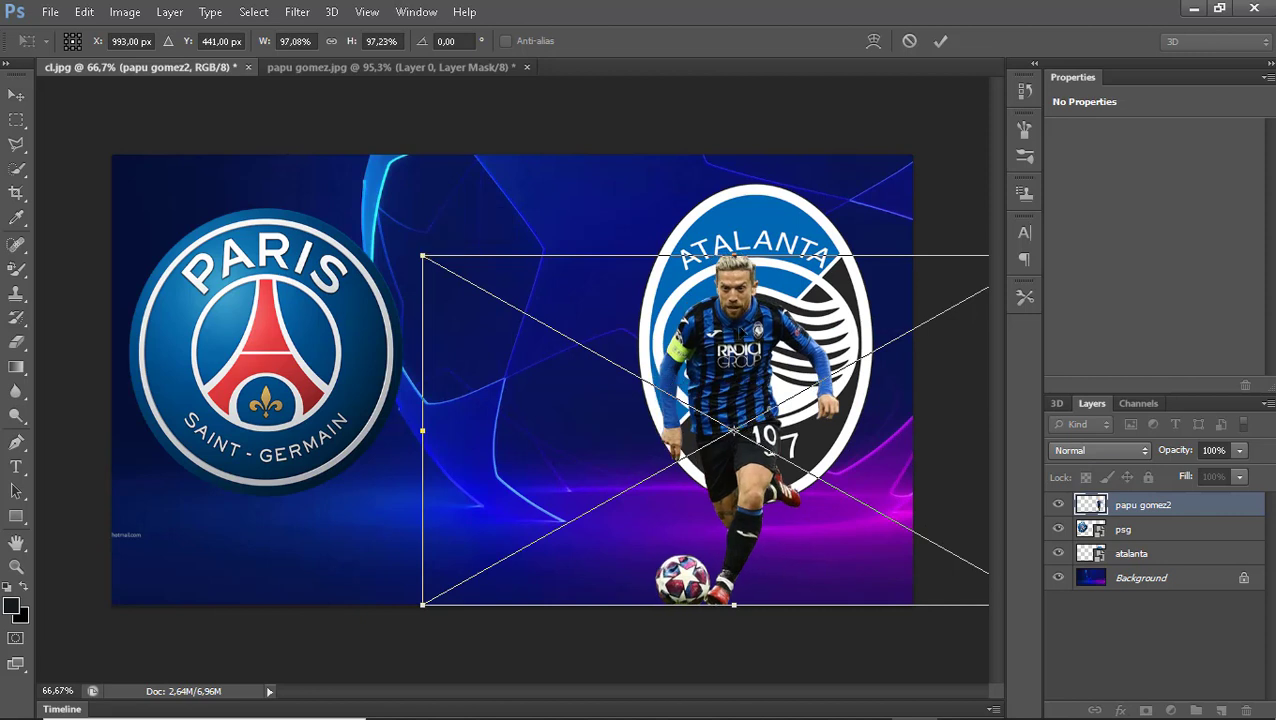
pyautogui.moveTo(785, 298); pyautogui.dragTo(803, 298)
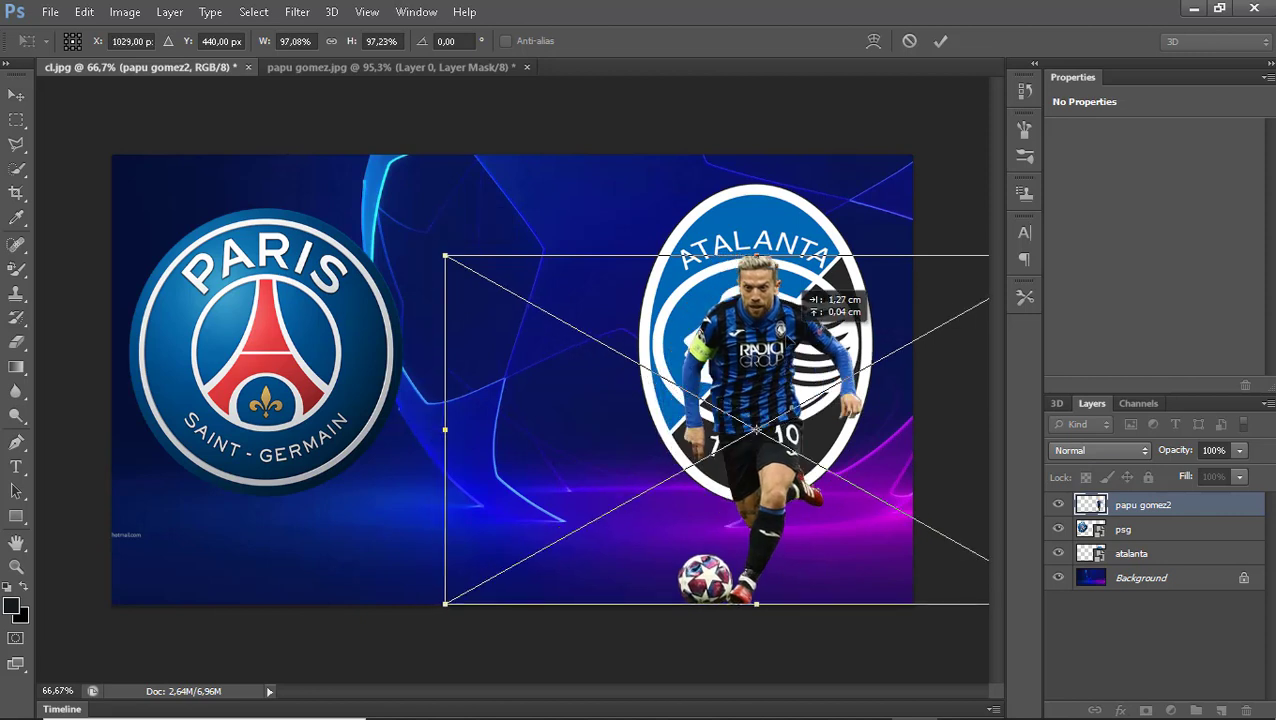
pyautogui.moveTo(450, 257); pyautogui.dragTo(466, 265)
pyautogui.moveTo(877, 311)
pyautogui.mouseDown()
pyautogui.moveTo(840, 300)
pyautogui.moveTo(853, 301)
pyautogui.mouseUp()
pyautogui.press('Return')
pyautogui.press('l')
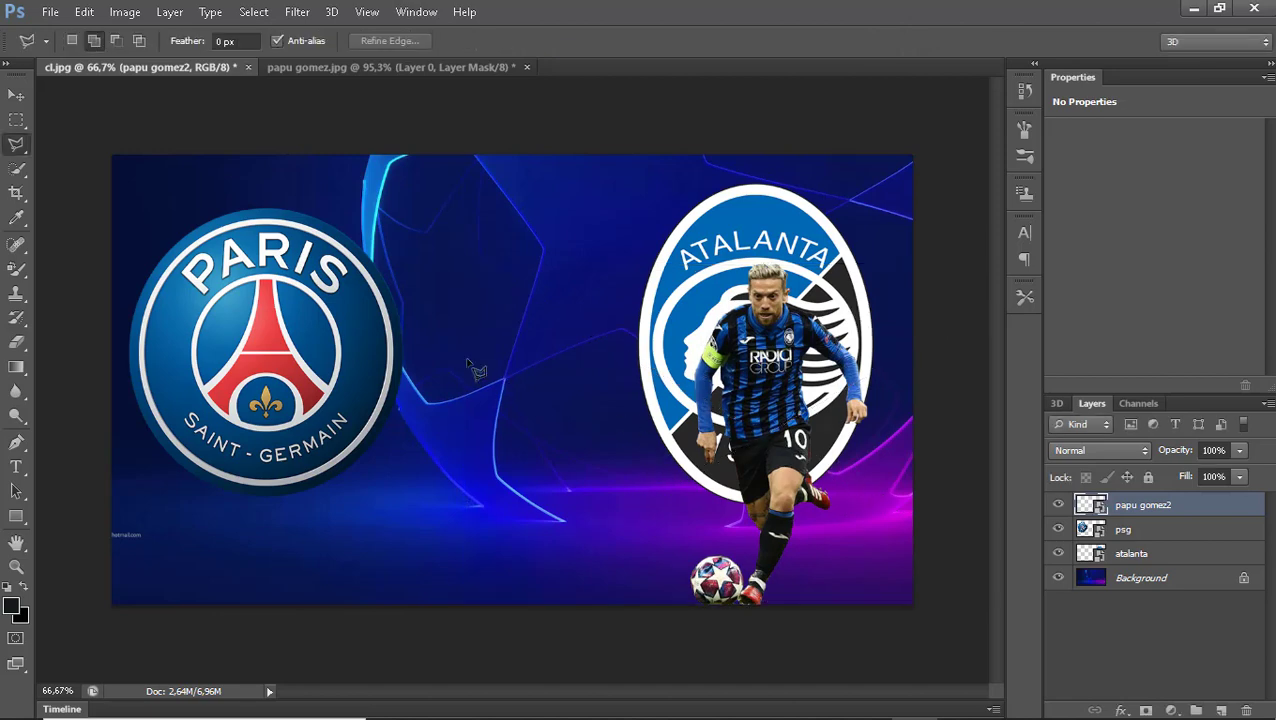
# Place the cut-out player image neymar in the cl.jpg document.
pyautogui.click(49, 12)
pyautogui.click(98, 314)
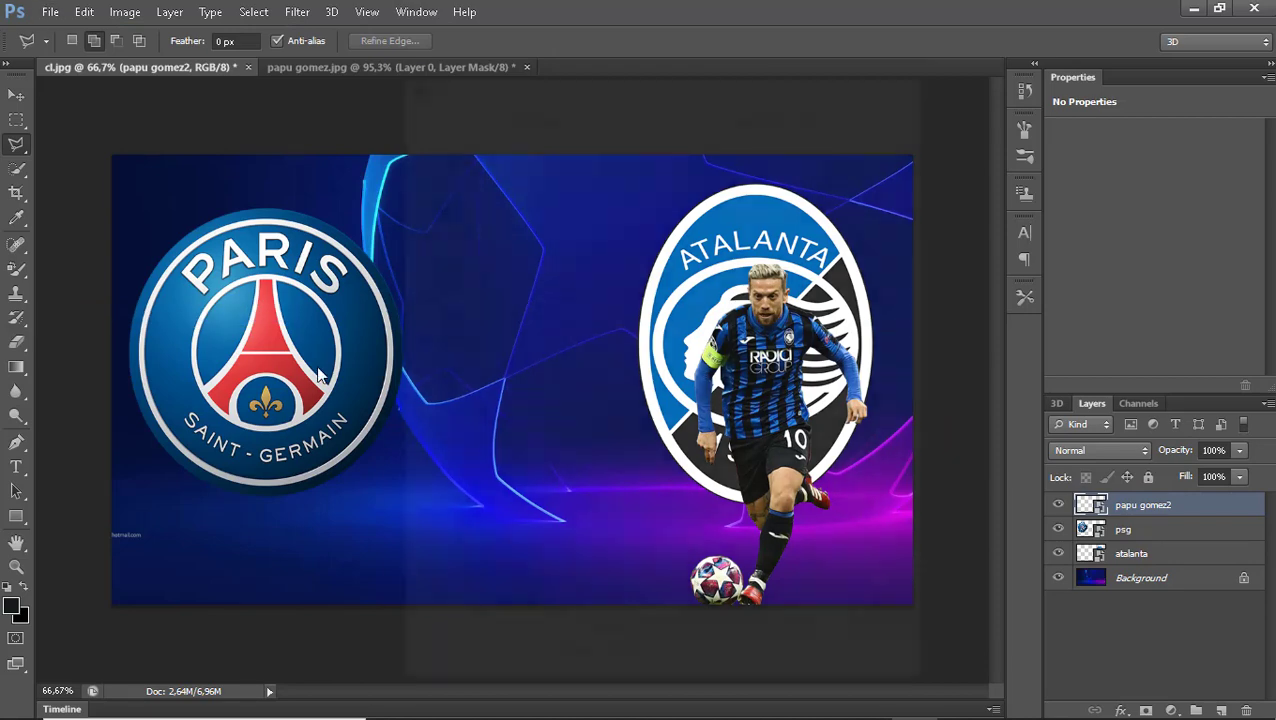
pyautogui.scroll(-8, 727, 477)
pyautogui.scroll(1, 705, 485)
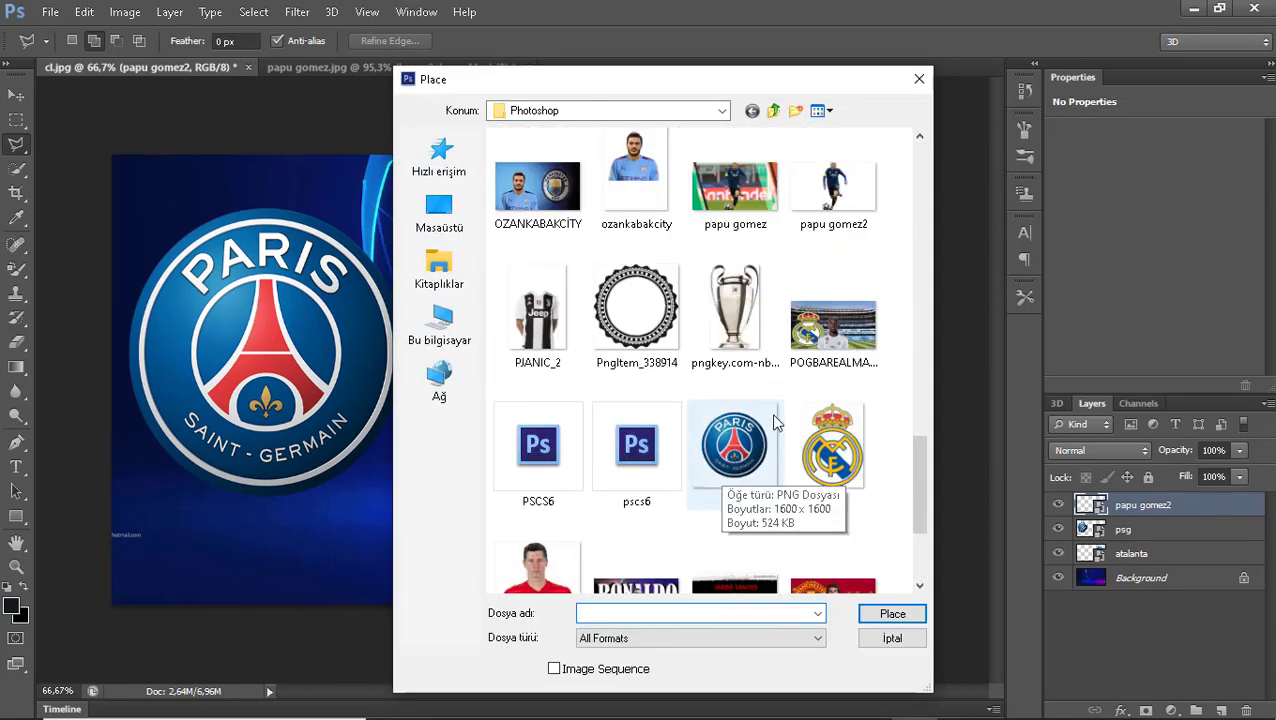
pyautogui.scroll(3, 780, 460)
pyautogui.doubleClick(835, 400)
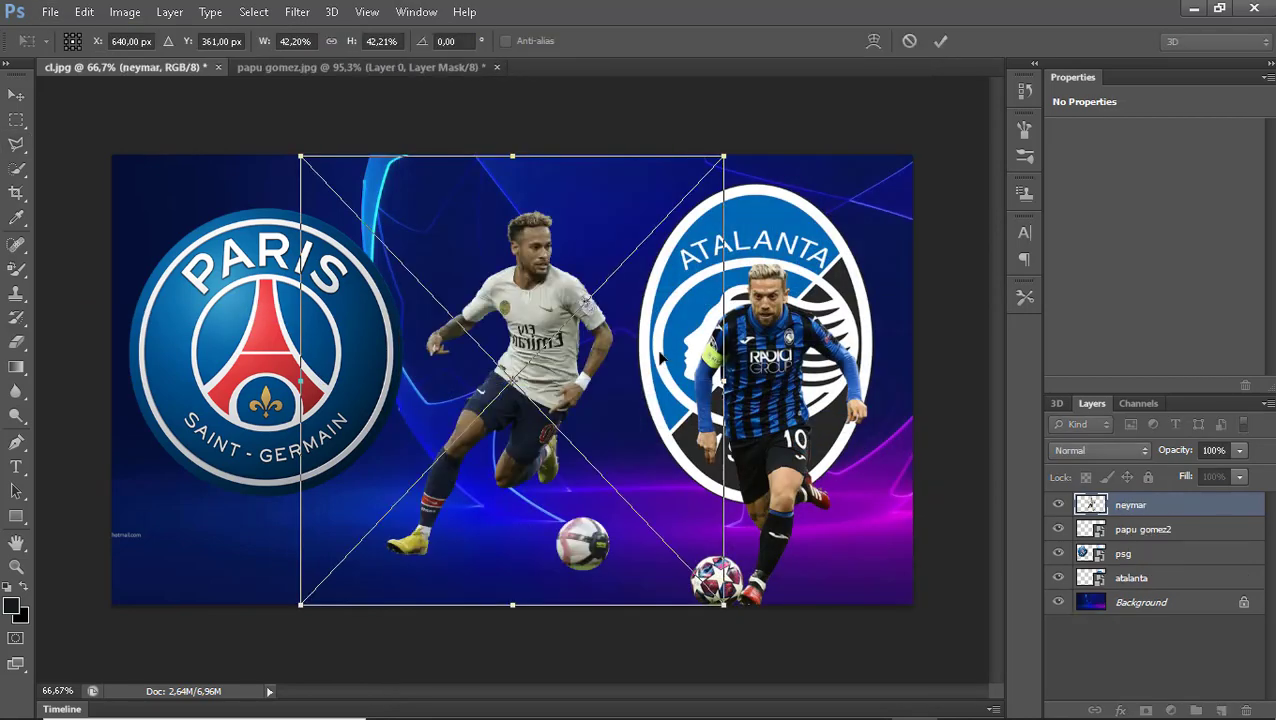
# Position the neymar cut-out in front of the PSG crest with his front foot at the canvas's lower edge, and commit the placement.
pyautogui.moveTo(603, 399); pyautogui.dragTo(421, 386)
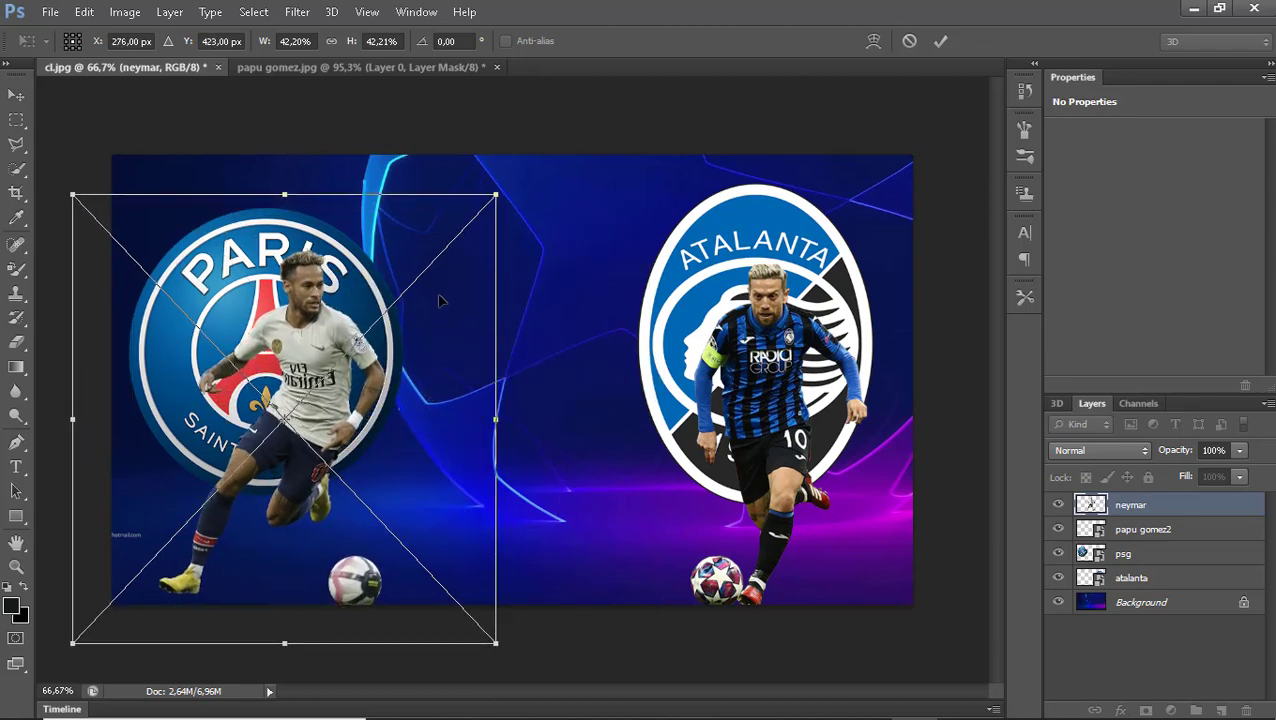
pyautogui.moveTo(465, 284); pyautogui.dragTo(457, 292)
pyautogui.scroll(3, 441, 333)
pyautogui.scroll(-1, 392, 390)
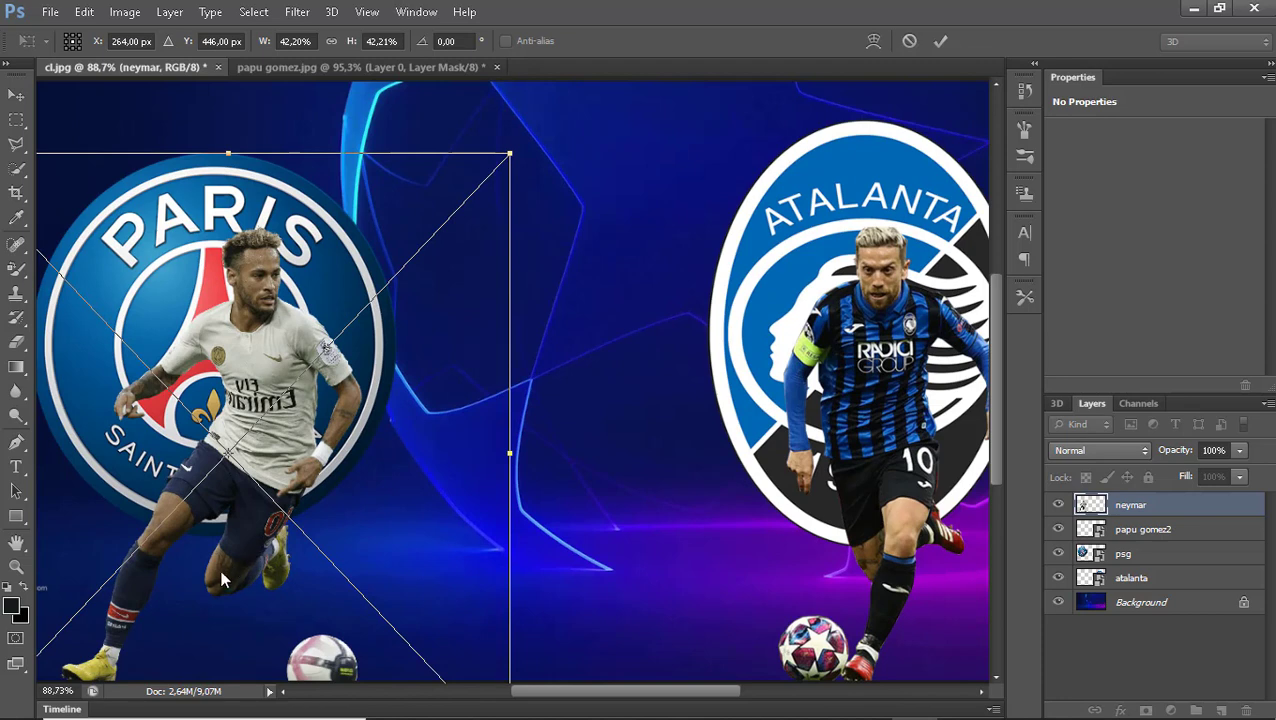
pyautogui.scroll(-2, 218, 577)
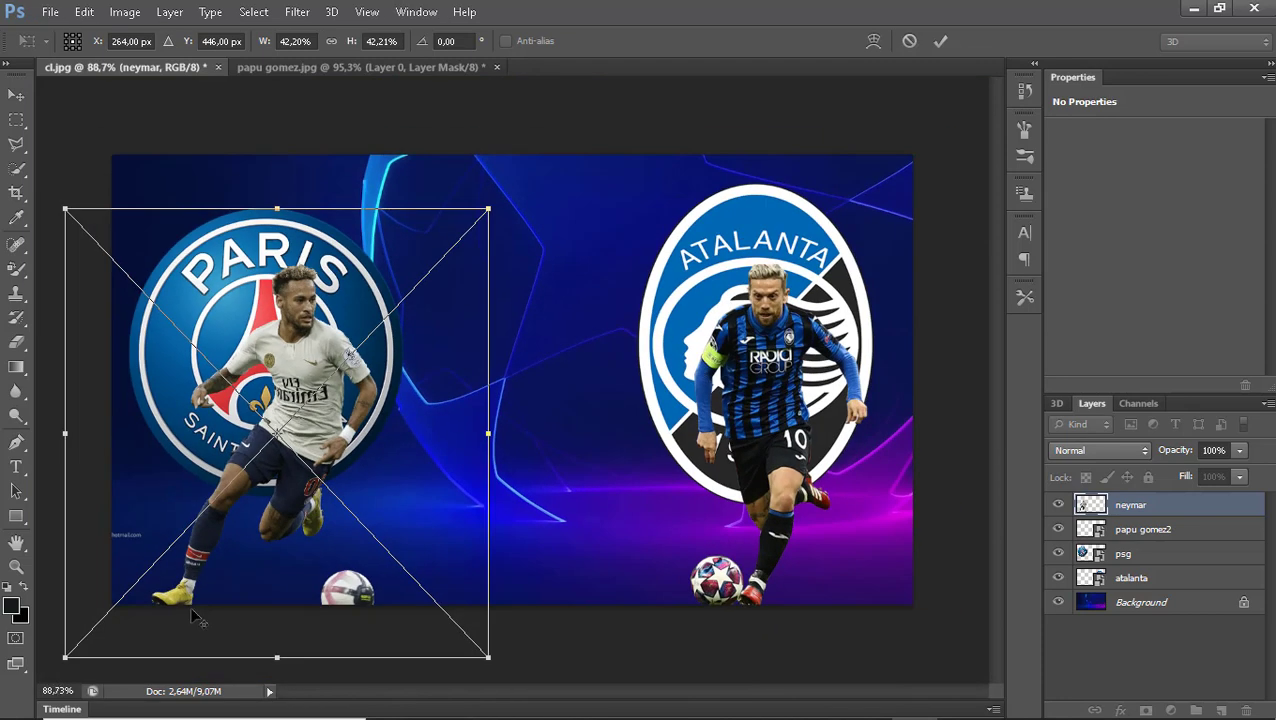
pyautogui.scroll(1, 197, 617)
pyautogui.moveTo(258, 505); pyautogui.dragTo(260, 505)
pyautogui.scroll(-3, 399, 470)
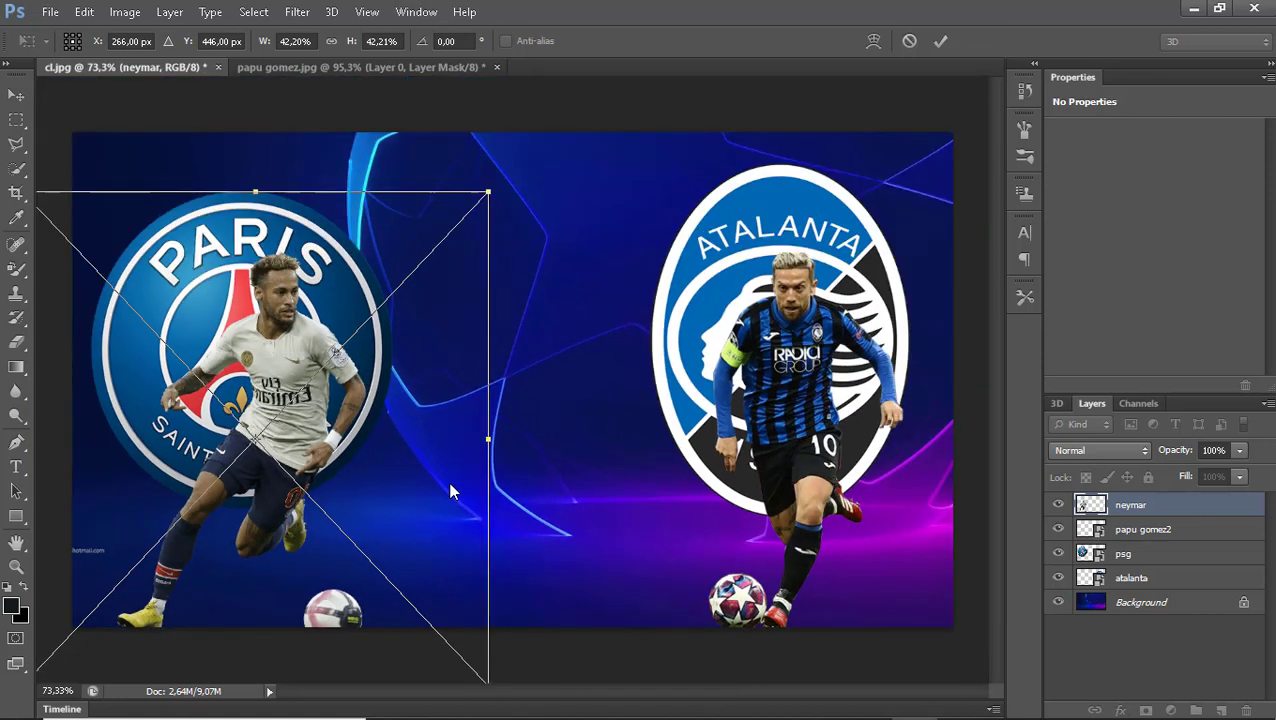
pyautogui.moveTo(393, 447); pyautogui.dragTo(383, 446)
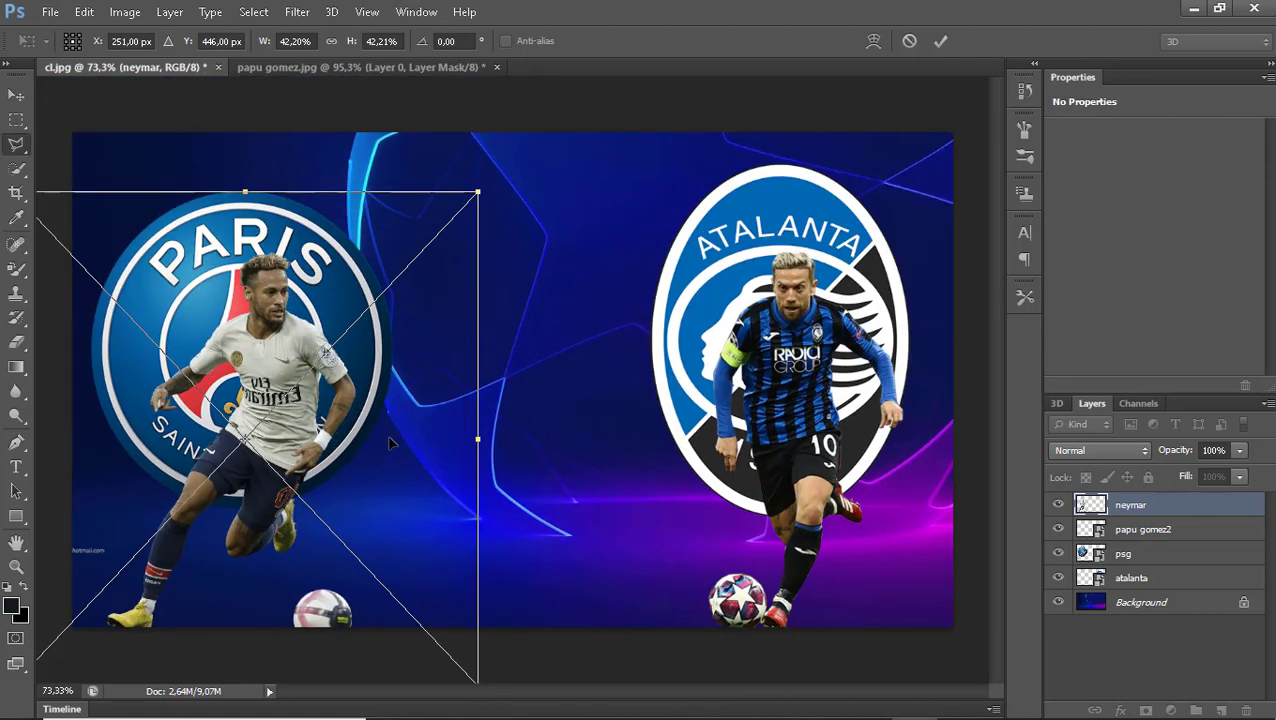
pyautogui.press('Return')
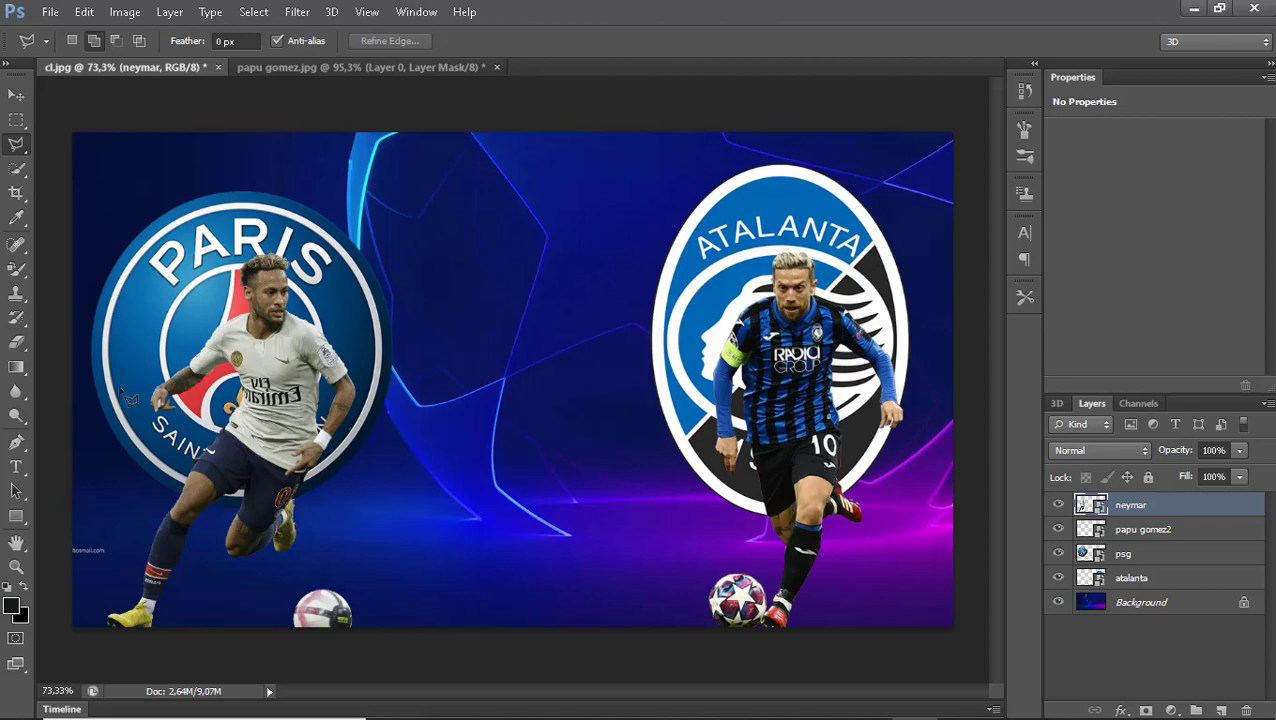
# Rasterize the neymar layer and erase the ball beside the player with the Eraser tool.
pyautogui.click(16, 341)
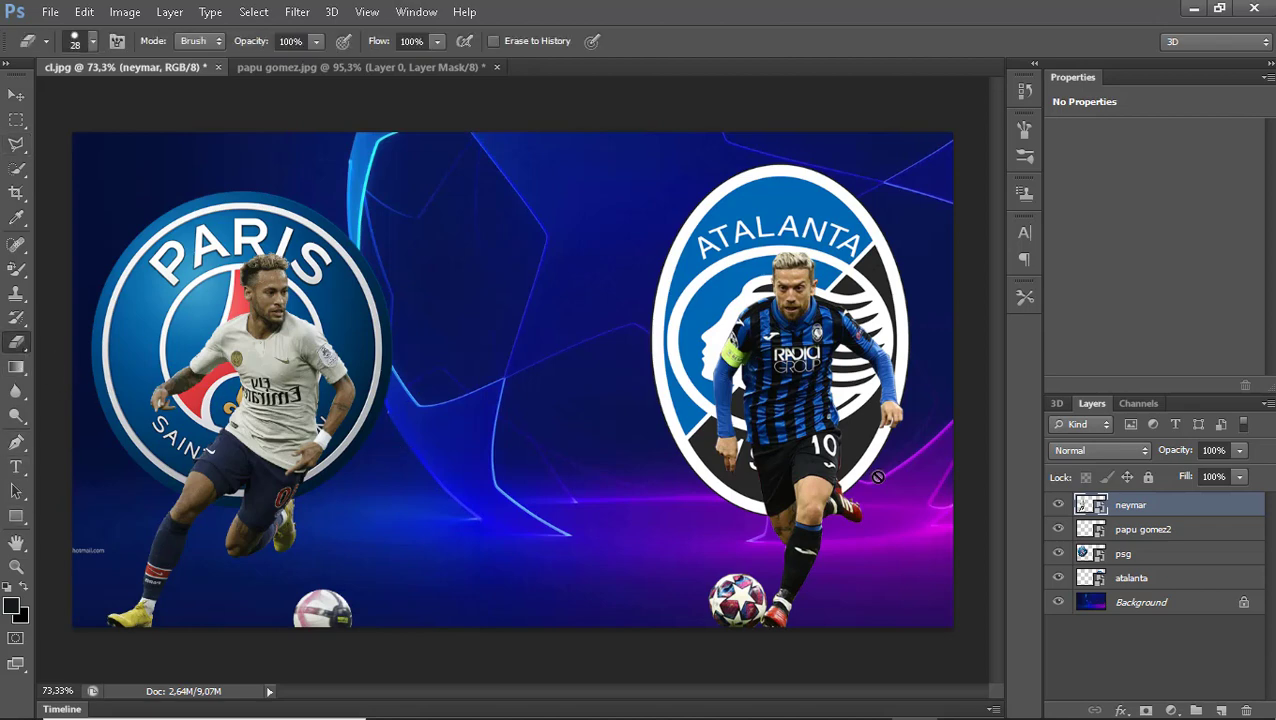
pyautogui.click(329, 604)
pyautogui.click(601, 294)
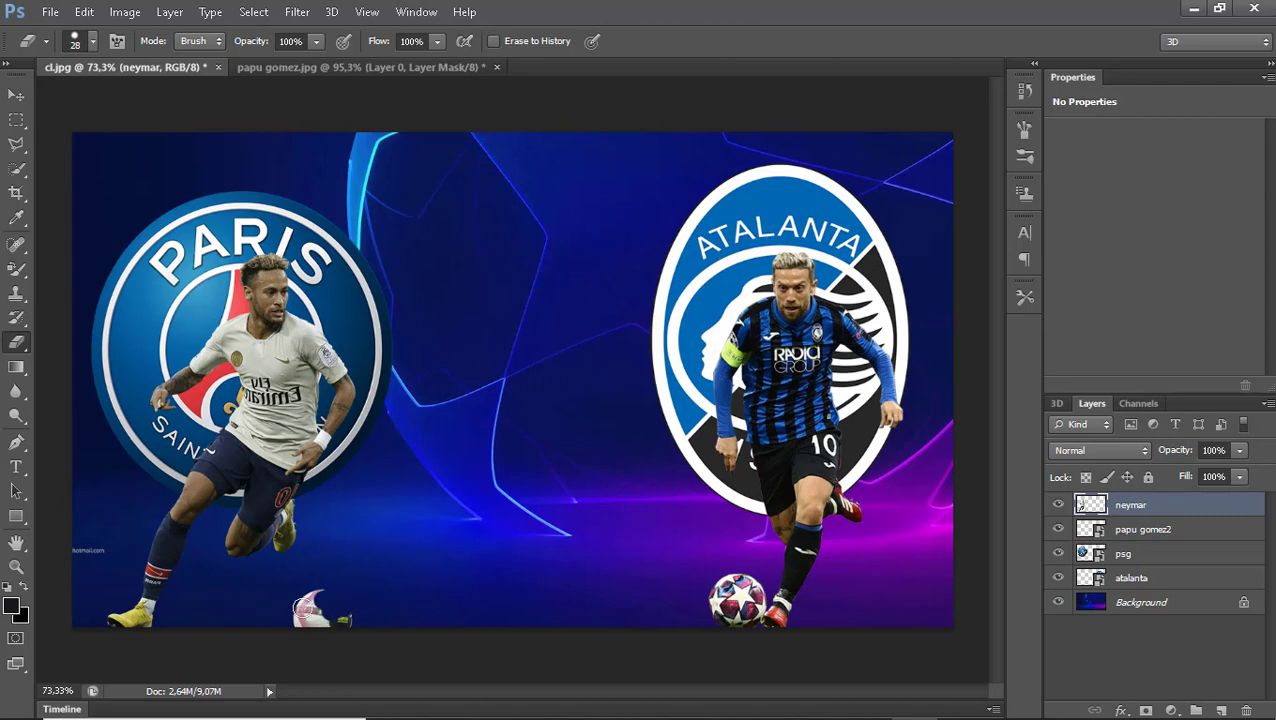
pyautogui.moveTo(351, 600); pyautogui.dragTo(246, 608)
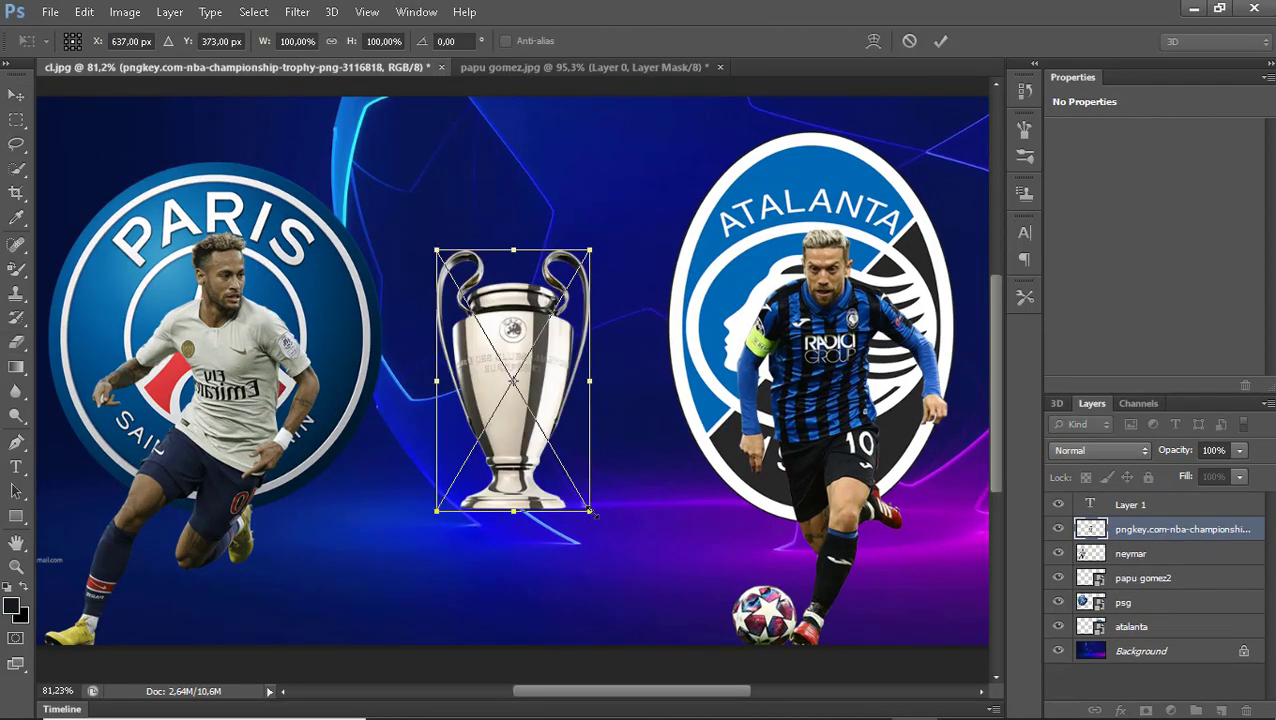
# Scale the trophy image to about 139% width and 125% height, position it at the canvas's lower centre, and commit the placement.
pyautogui.moveTo(592, 513); pyautogui.dragTo(610, 548)
pyautogui.hotkey('ctrl', '-')
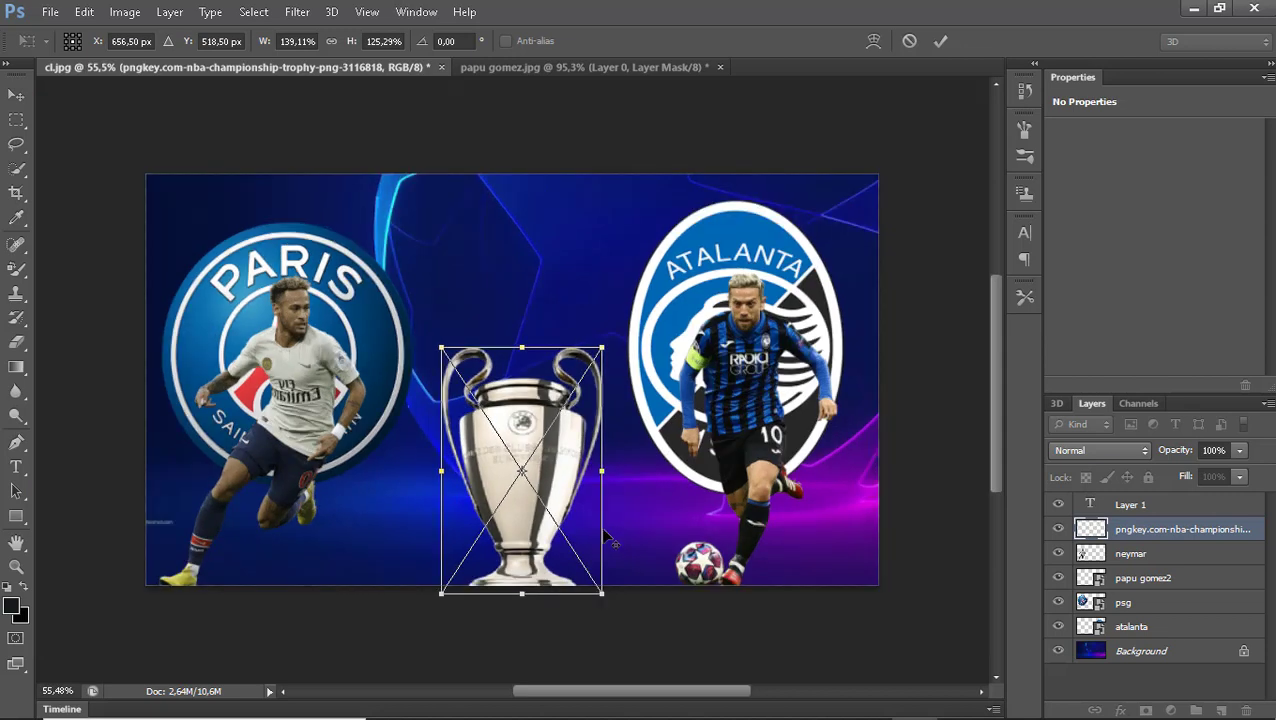
pyautogui.hotkey('ctrl', '-')
pyautogui.scroll(1, 560, 494)
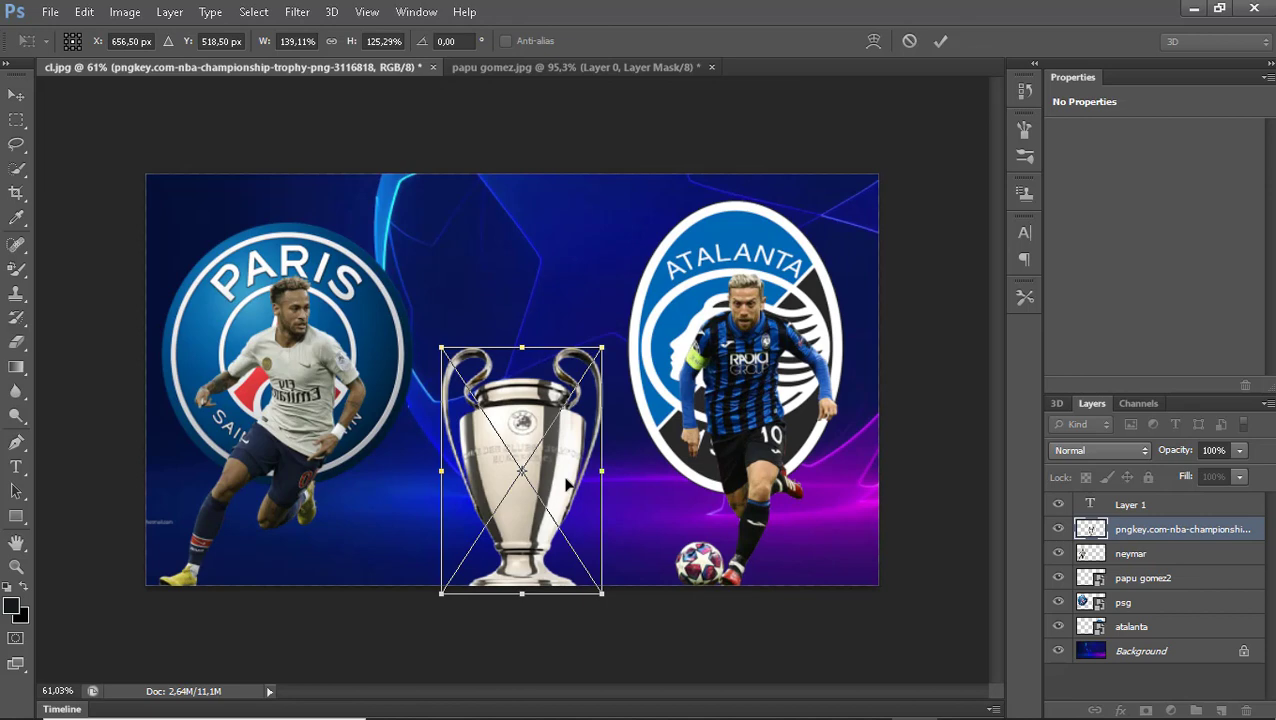
pyautogui.press('Return')
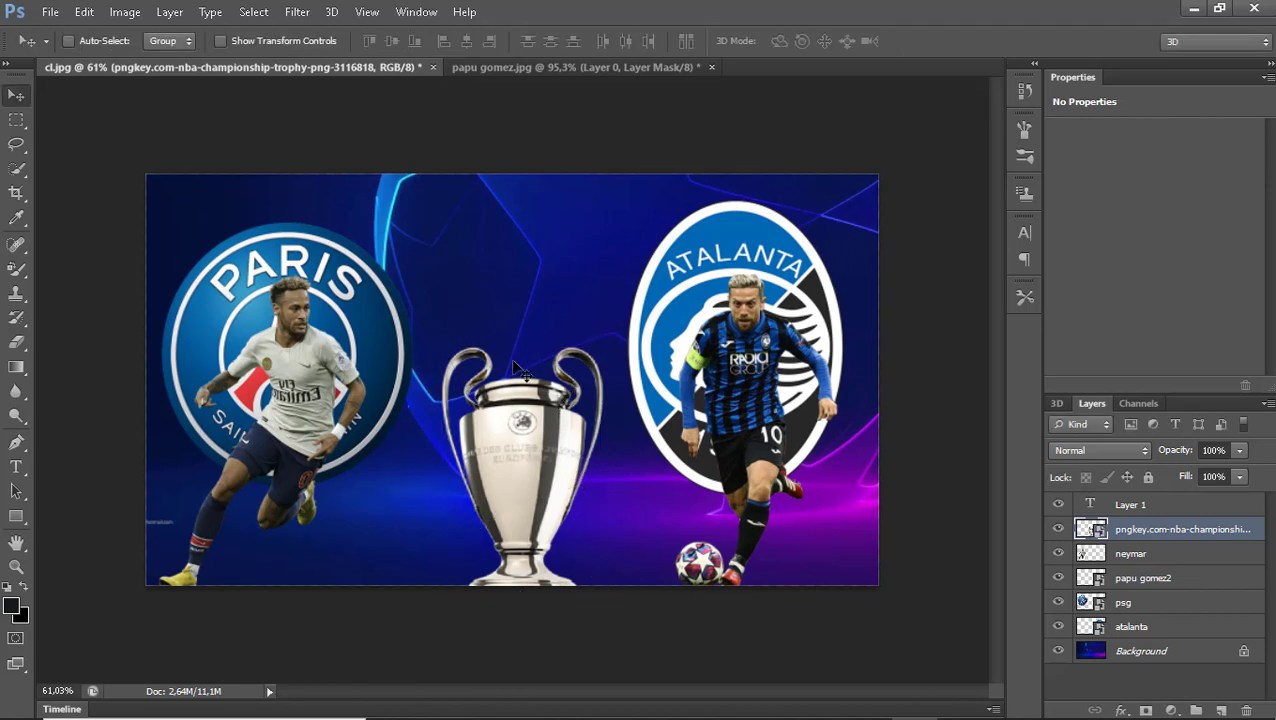
# Add the white text "PSG" on the background above the trophy.
pyautogui.scroll(2, 515, 368)
pyautogui.click(16, 467)
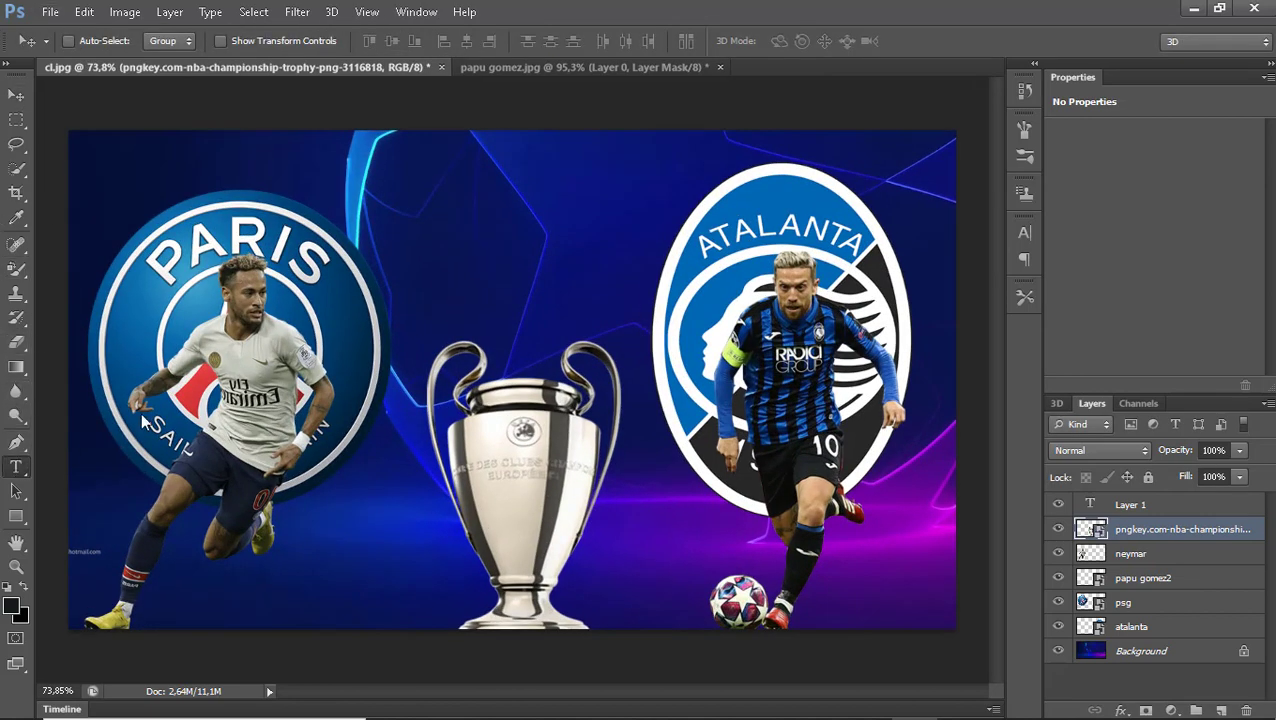
pyautogui.click(479, 190)
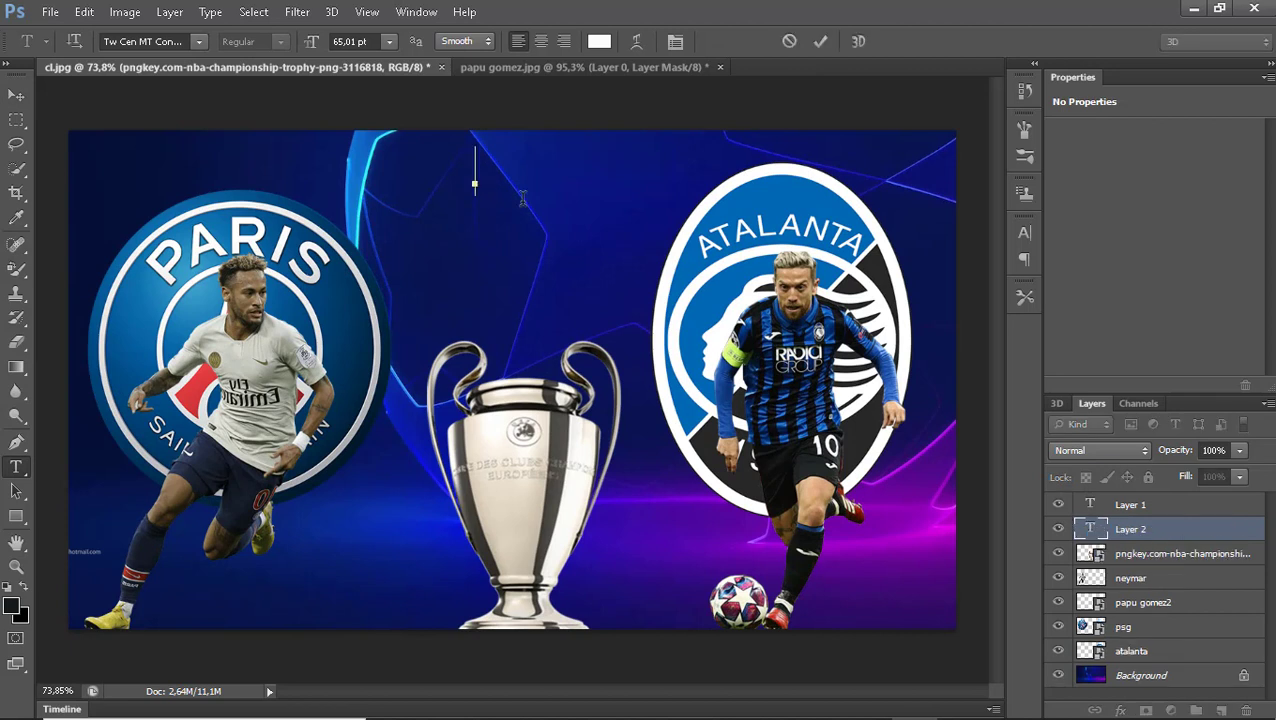
pyautogui.write('PSG')
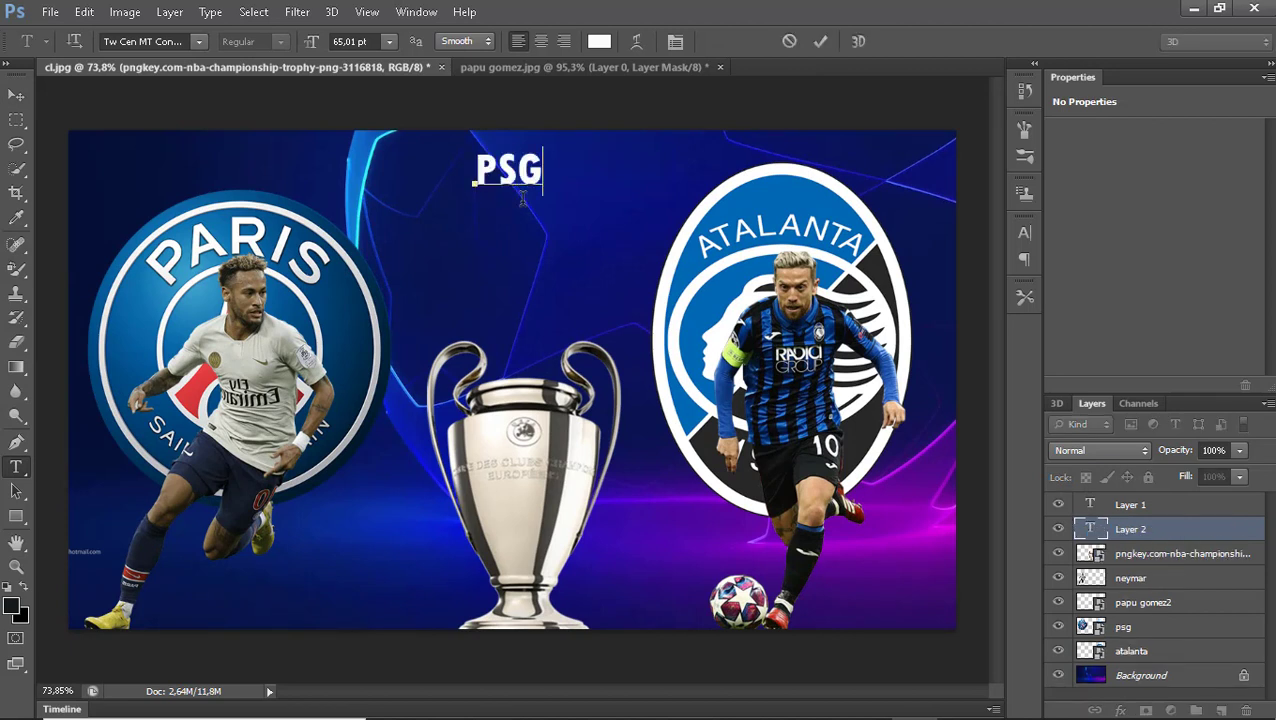
# Set the PSG text's size to 102,01 pt and move it slightly down, centred above the trophy.
pyautogui.doubleClick(482, 160)
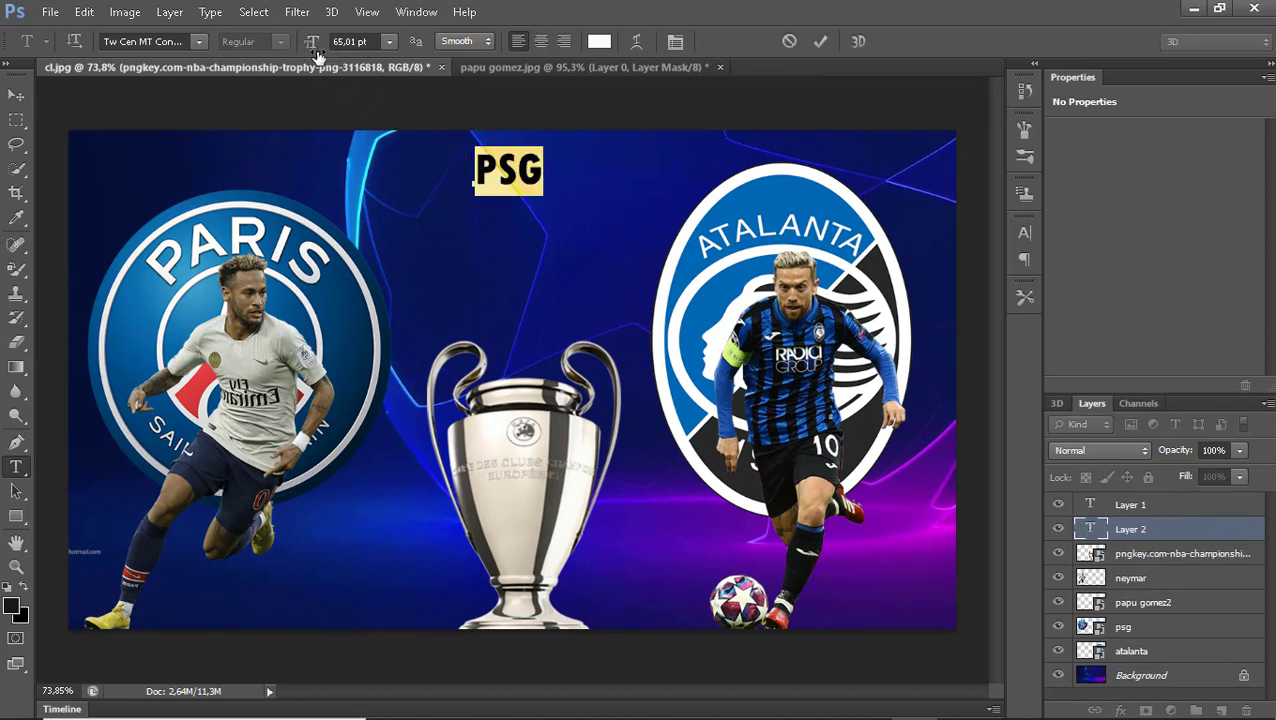
pyautogui.moveTo(316, 51); pyautogui.dragTo(344, 74)
pyautogui.click(16, 94)
pyautogui.moveTo(500, 160); pyautogui.dragTo(503, 190)
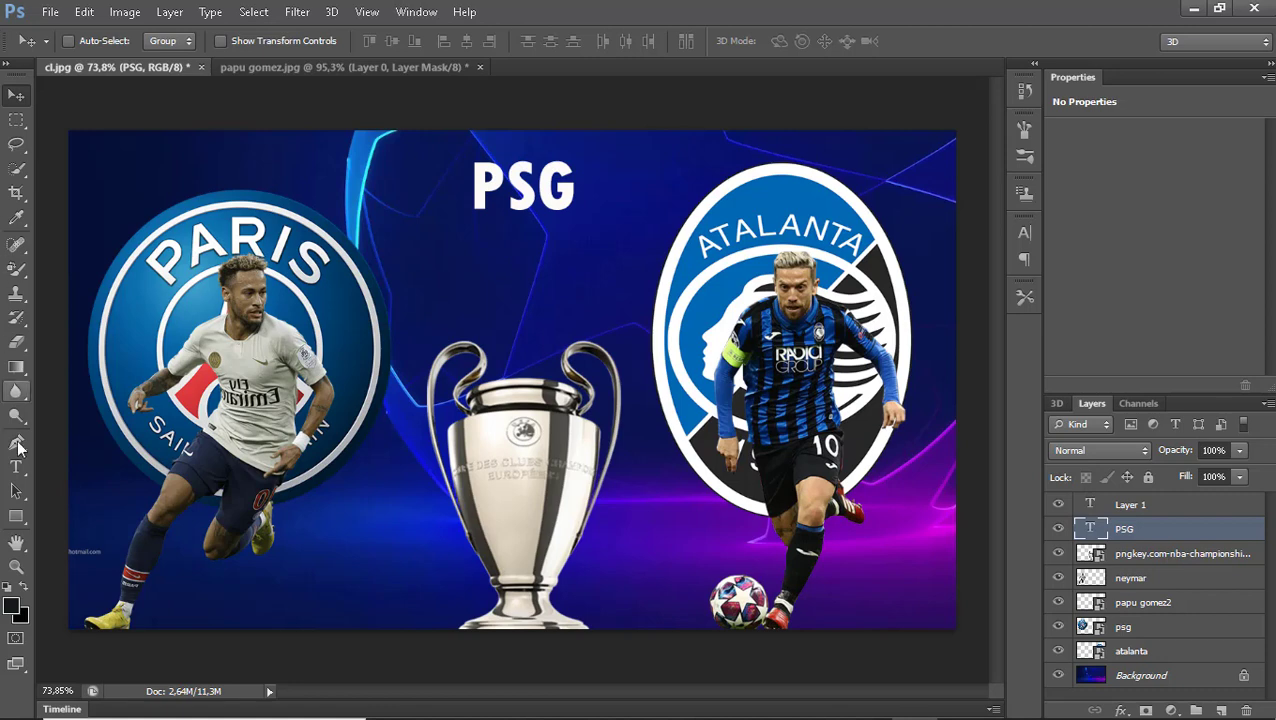
# Add a separate text layer reading "VS" near the neymar cut-out's legs and select its text.
pyautogui.click(16, 467)
pyautogui.click(220, 586)
pyautogui.write('V')
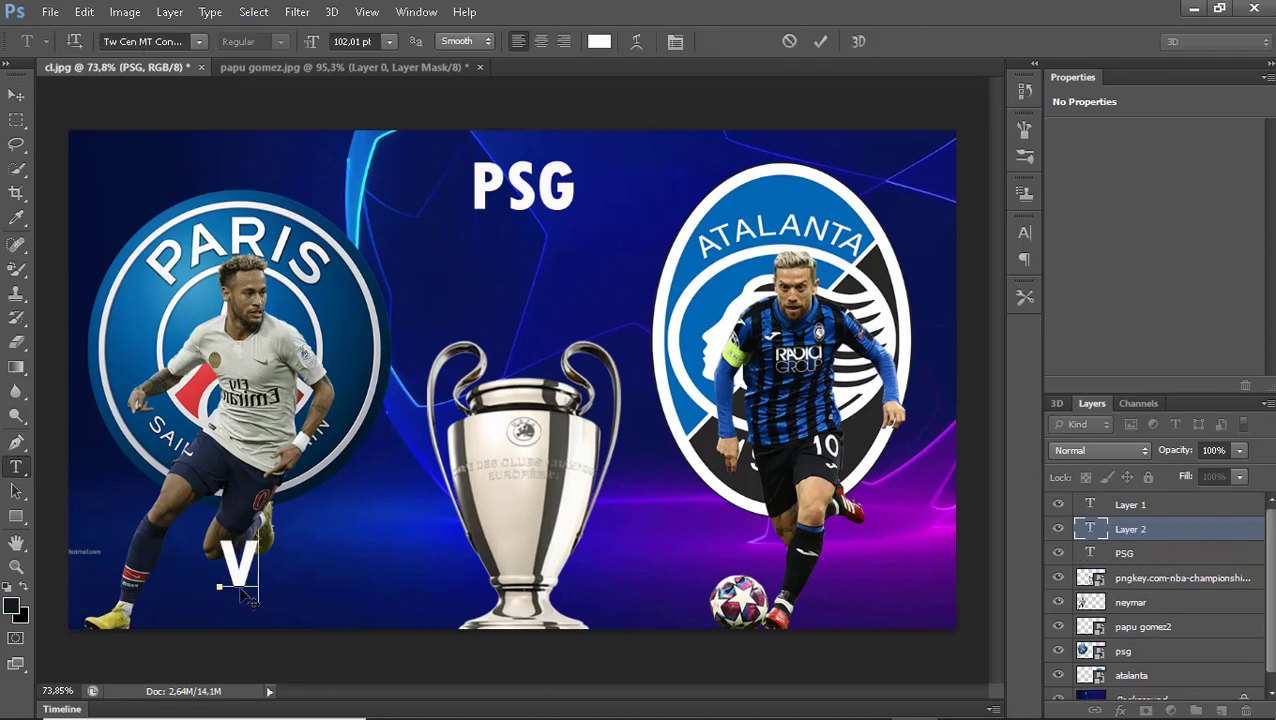
pyautogui.write('S')
pyautogui.hotkey('ctrl', 'a')
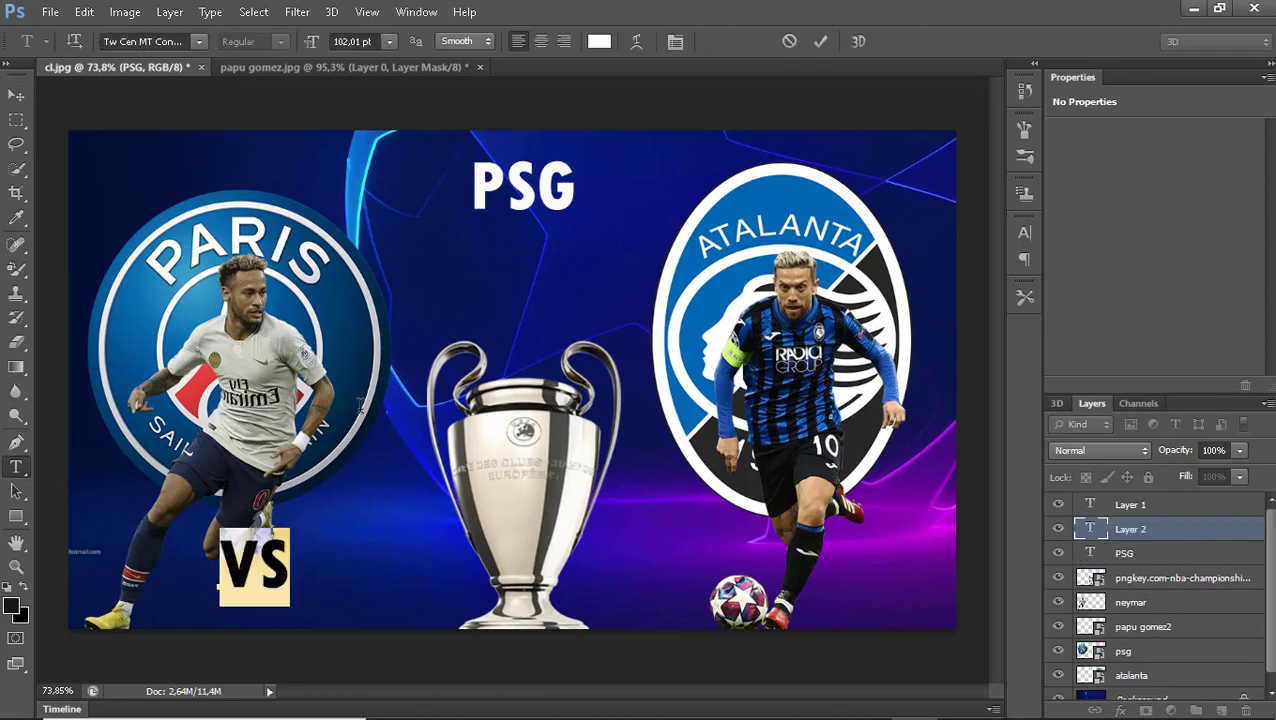
# Colour the VS text red and set its size to 62,01 pt.
pyautogui.click(597, 41)
pyautogui.click(863, 368)
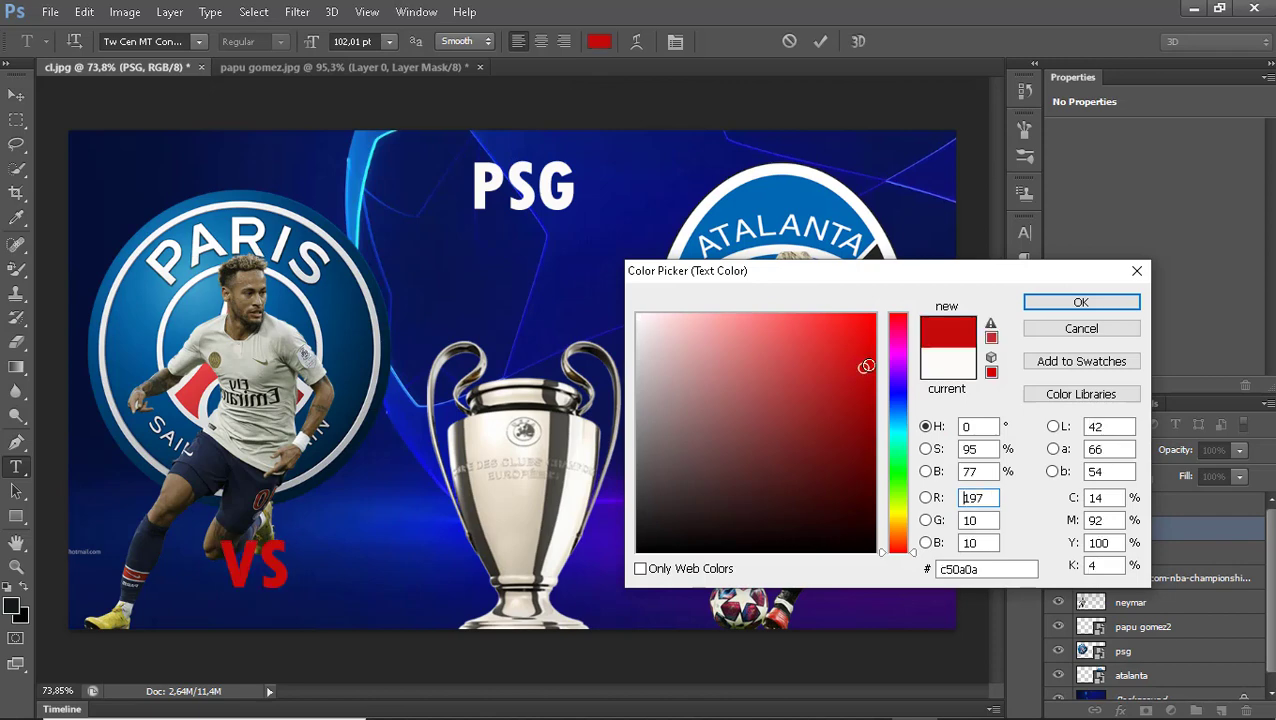
pyautogui.click(1117, 307)
pyautogui.moveTo(313, 48); pyautogui.dragTo(277, 86)
pyautogui.click(16, 94)
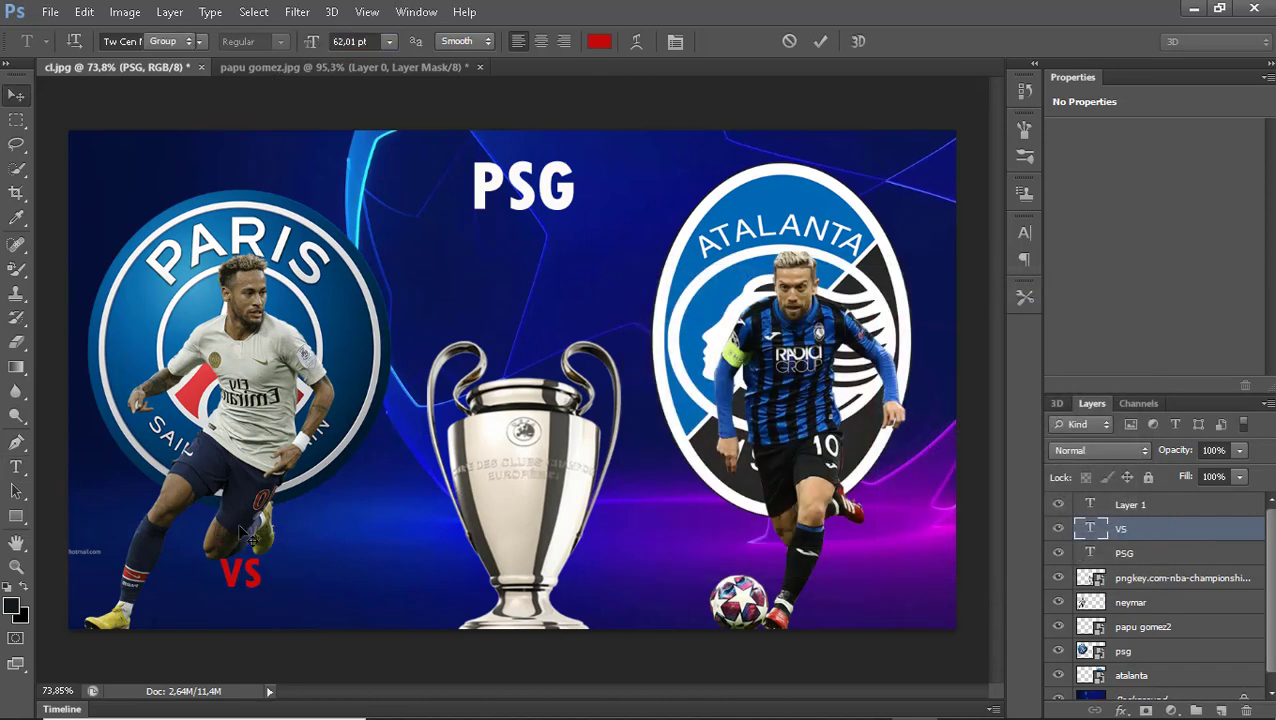
# Move the VS text directly beneath the PSG text and centre it there.
pyautogui.moveTo(272, 549); pyautogui.dragTo(557, 213)
pyautogui.scroll(6, 555, 260)
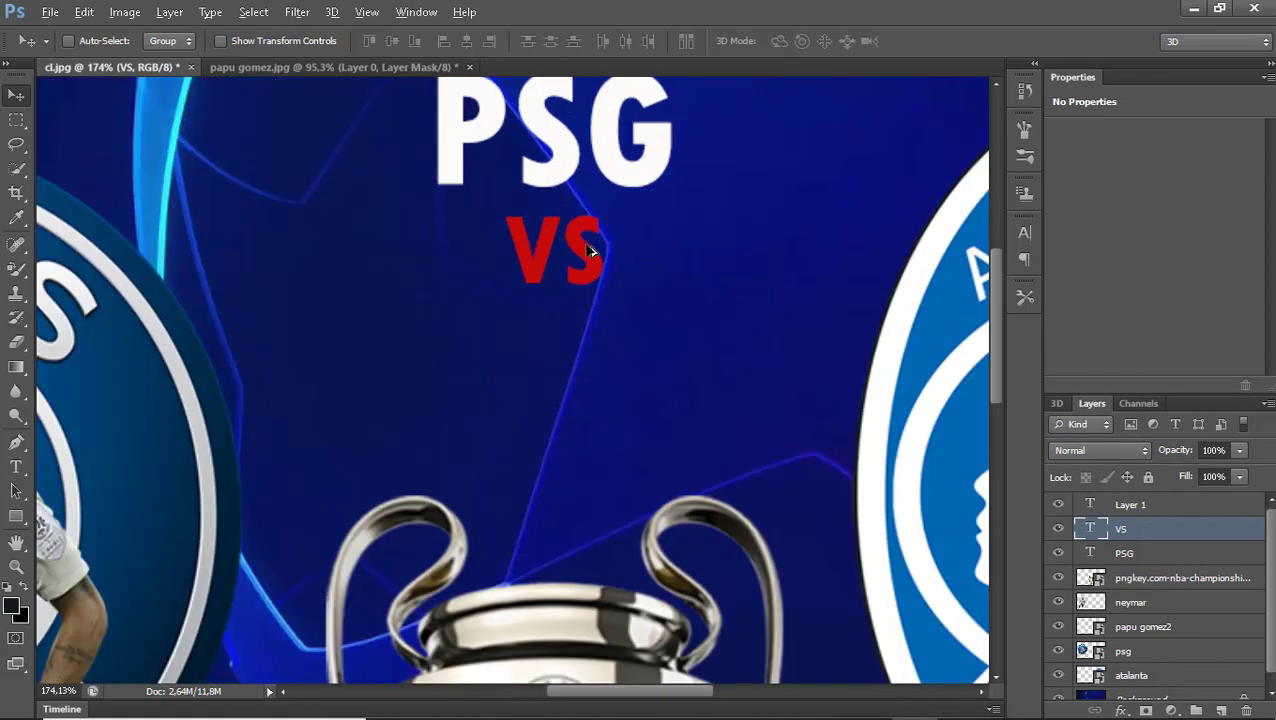
pyautogui.moveTo(562, 266)
pyautogui.mouseDown()
pyautogui.moveTo(556, 248)
pyautogui.moveTo(570, 265)
pyautogui.mouseUp()
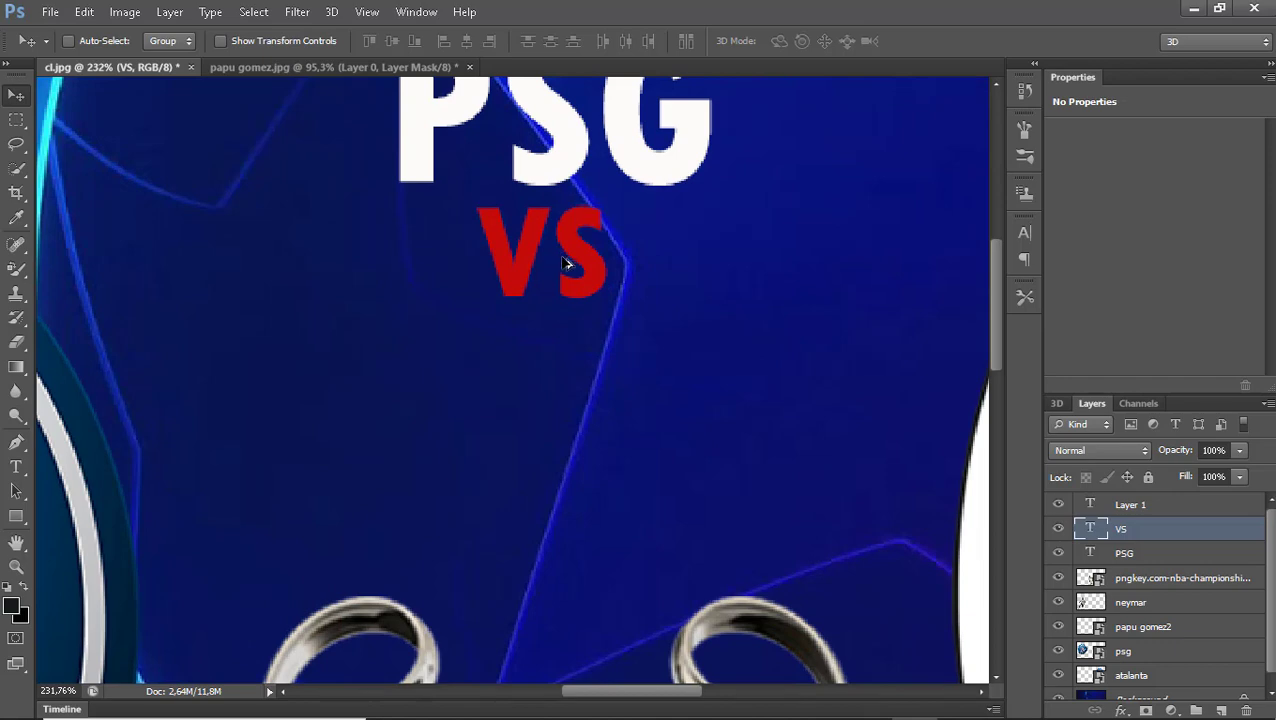
# Add a separate text layer reading "ATALANTA" in the light colour e1d6d6.
pyautogui.scroll(-4, 570, 265)
pyautogui.press('t')
pyautogui.click(324, 610)
pyautogui.click(599, 41)
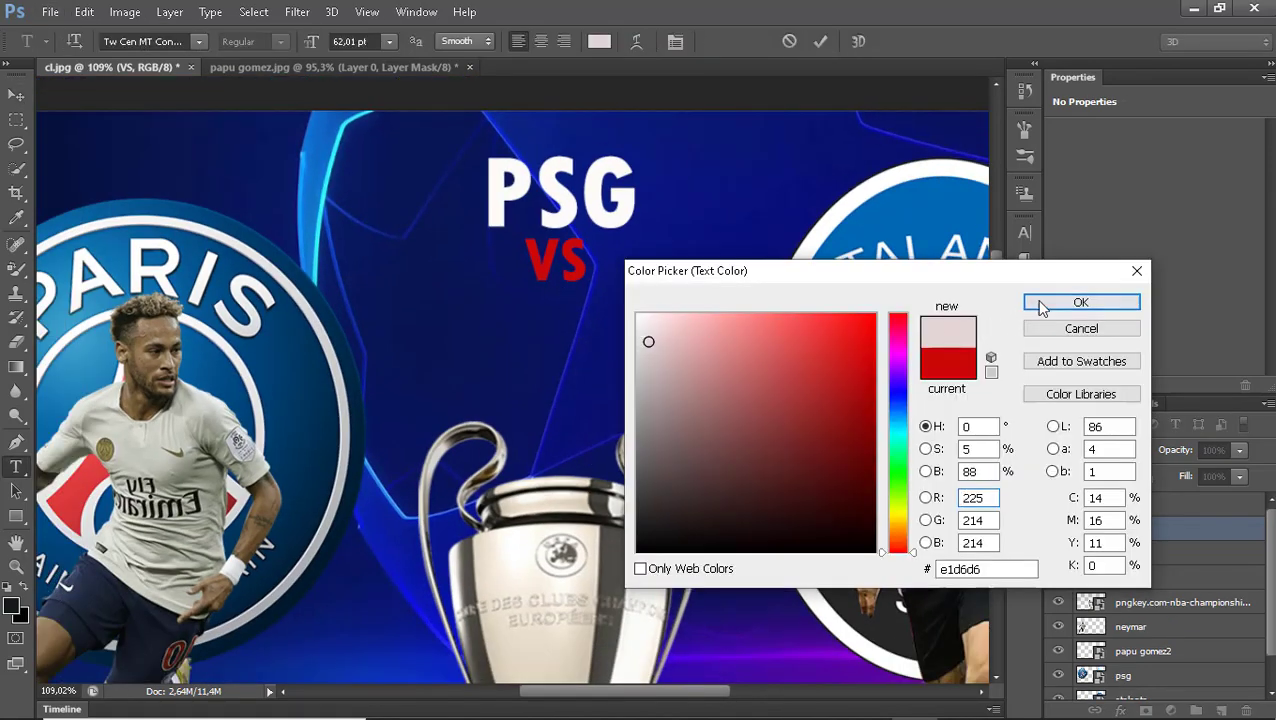
pyautogui.click(1045, 300)
pyautogui.write('ATA')
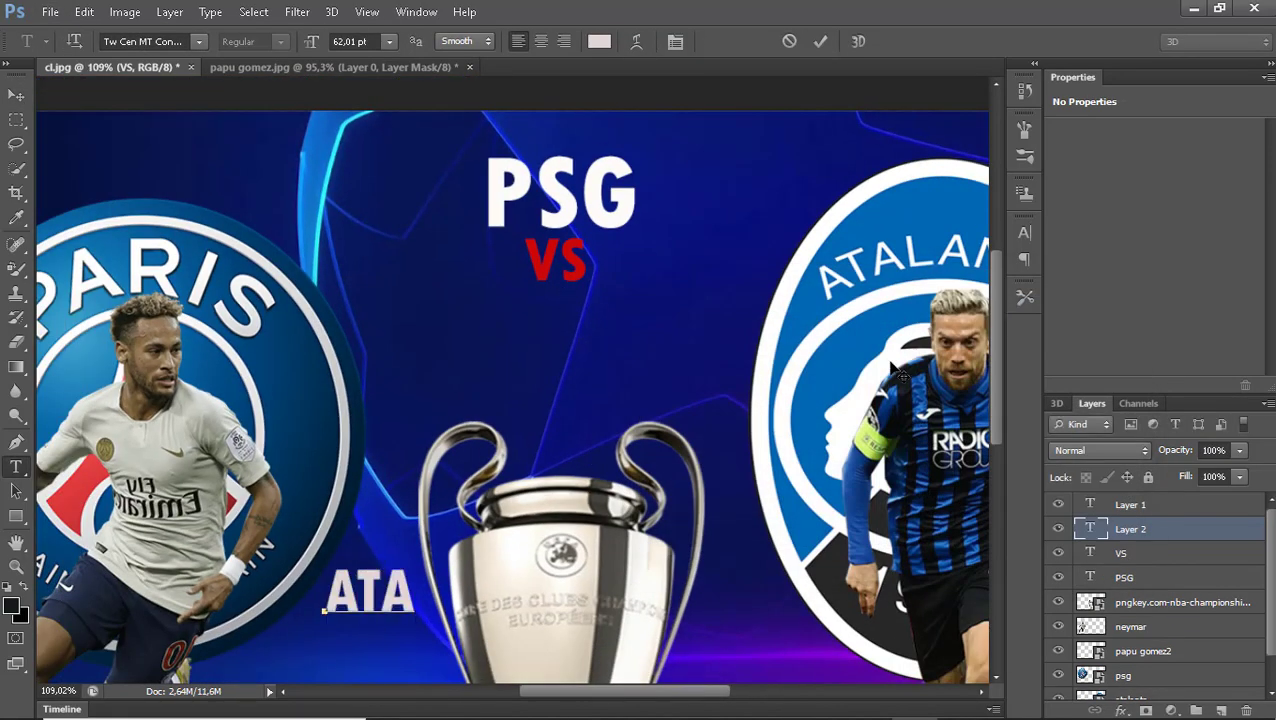
pyautogui.write('LANTA')
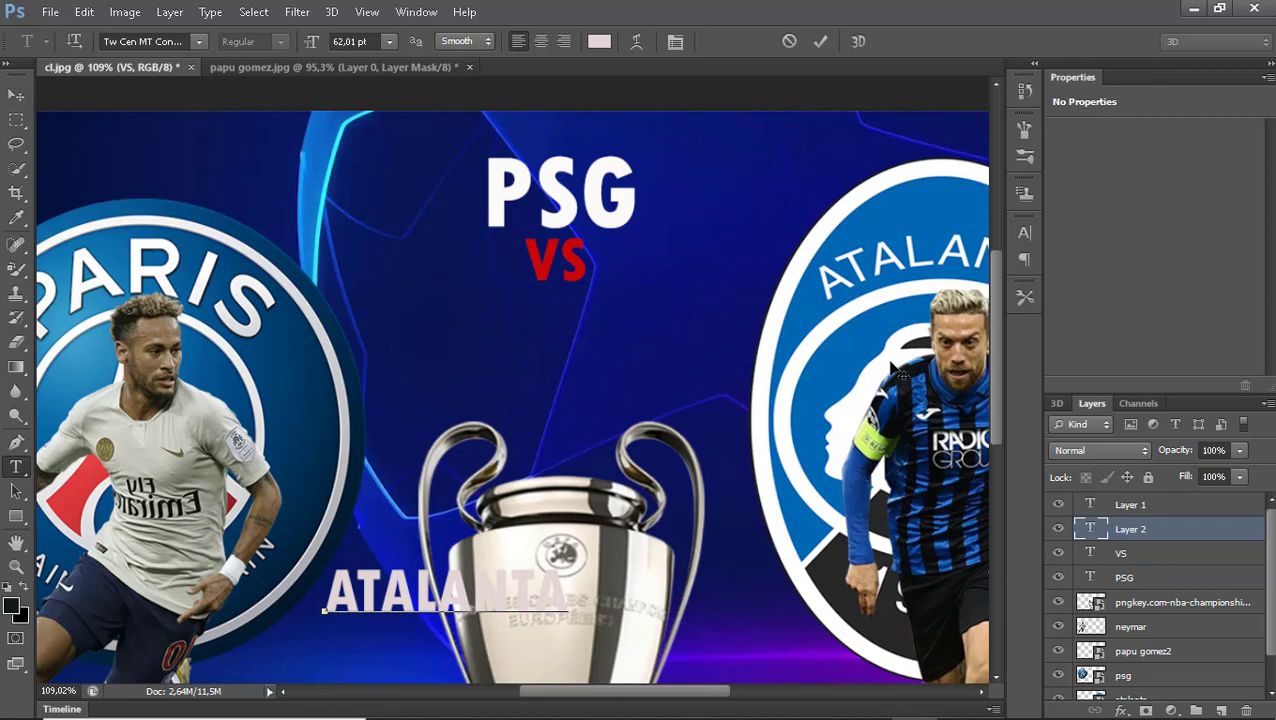
# Move the ATALANTA text beneath the VS text, centred above the trophy with a small gap.
pyautogui.click(17, 97)
pyautogui.moveTo(388, 594); pyautogui.dragTo(500, 316)
pyautogui.hotkey('ctrl', '0')
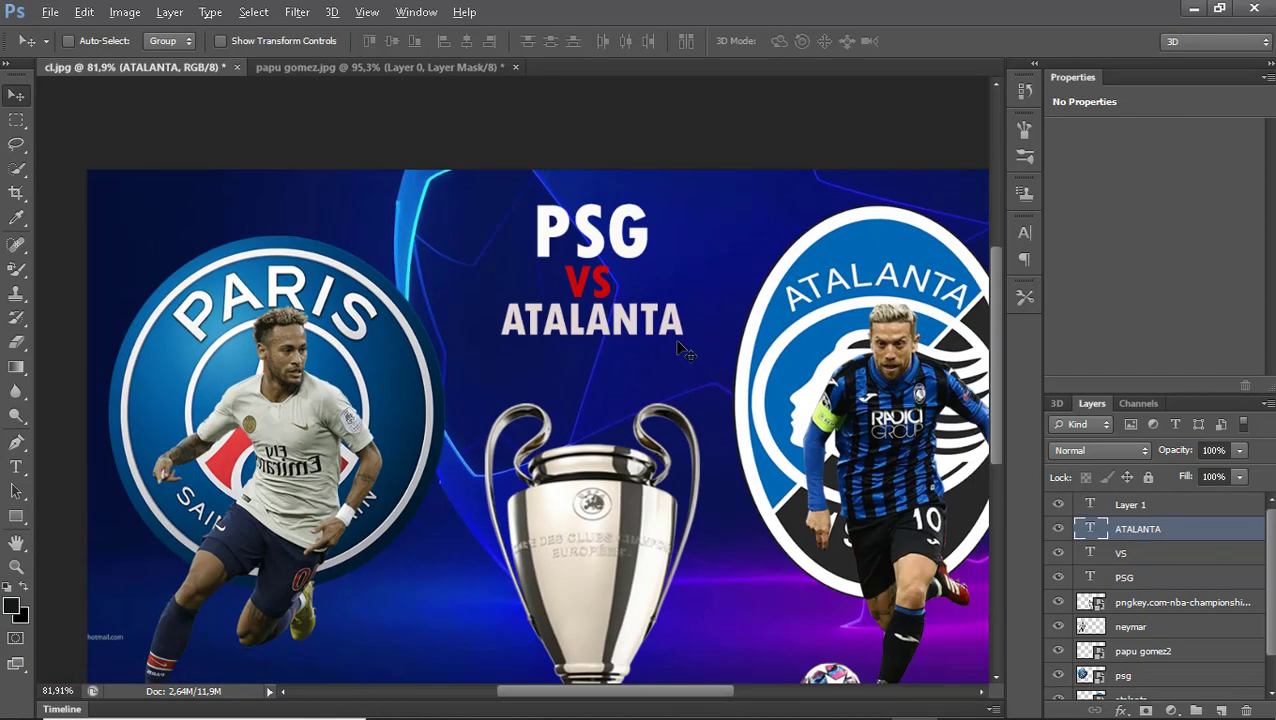
pyautogui.moveTo(566, 286); pyautogui.dragTo(566, 292)
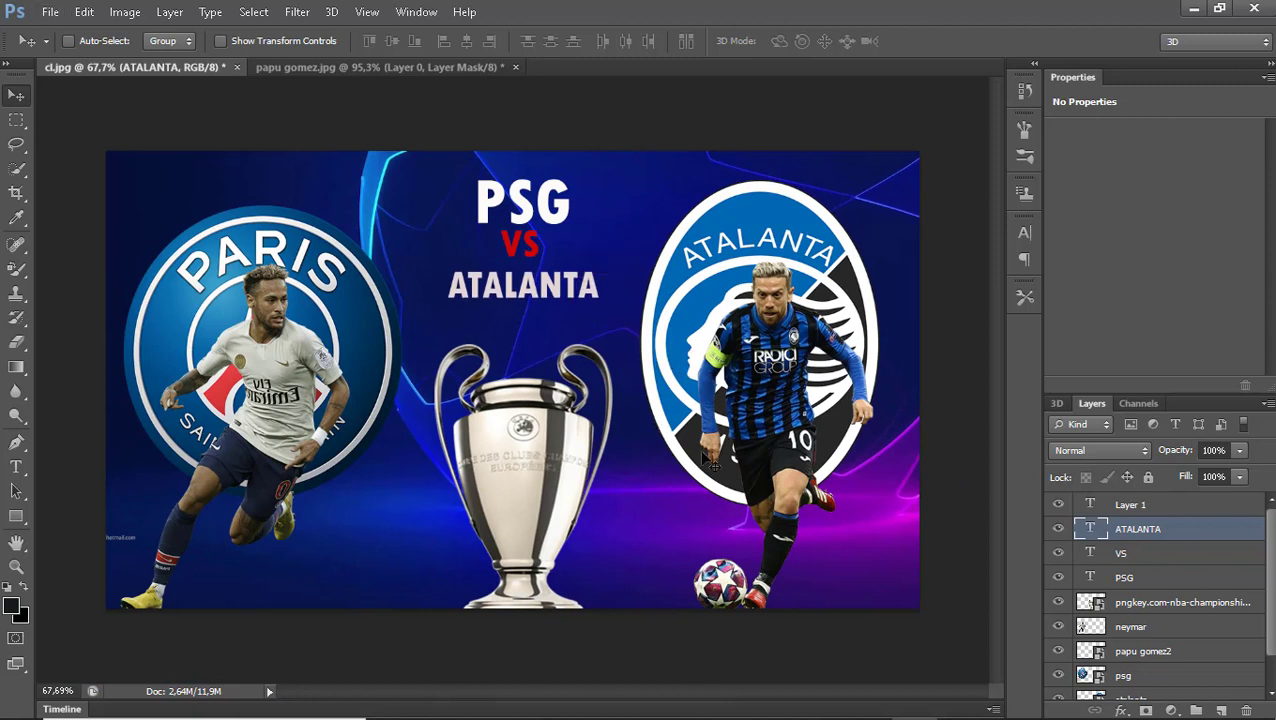
# Place the deneme logo, scale it to about 77% width and 69% height at the canvas's left edge beside neymar's leg, and commit.
pyautogui.click(51, 14)
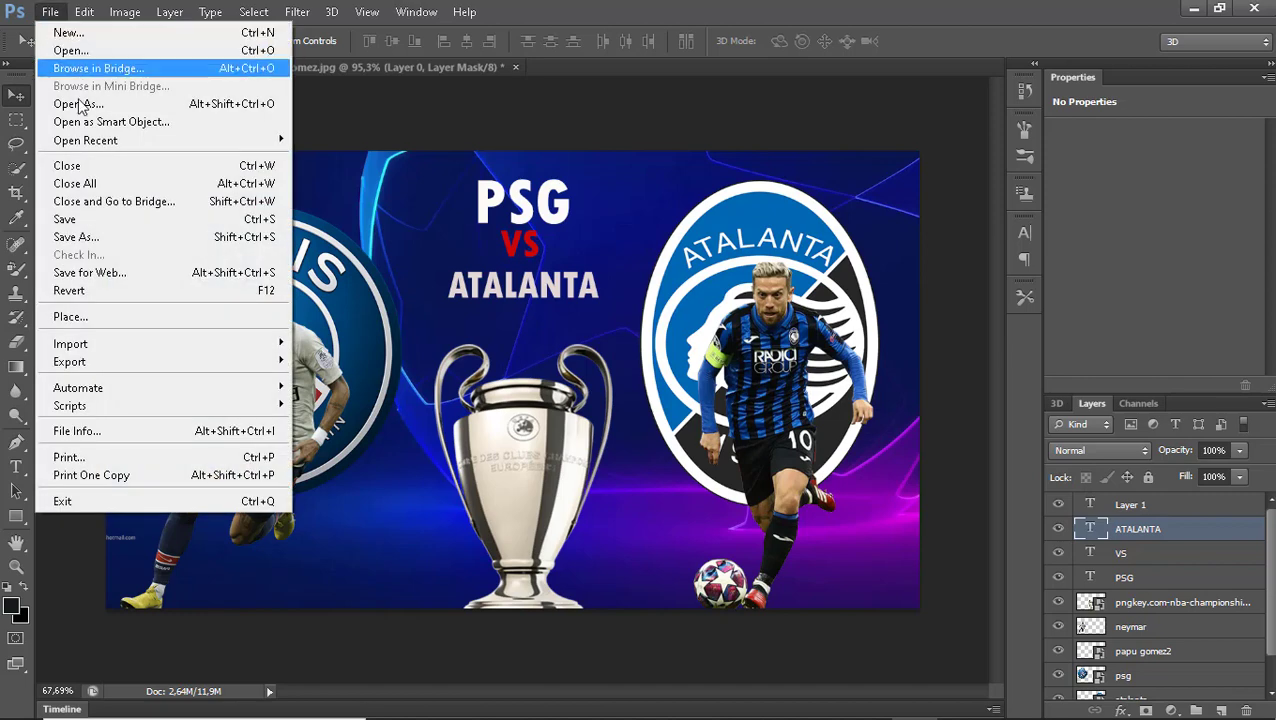
pyautogui.click(171, 323)
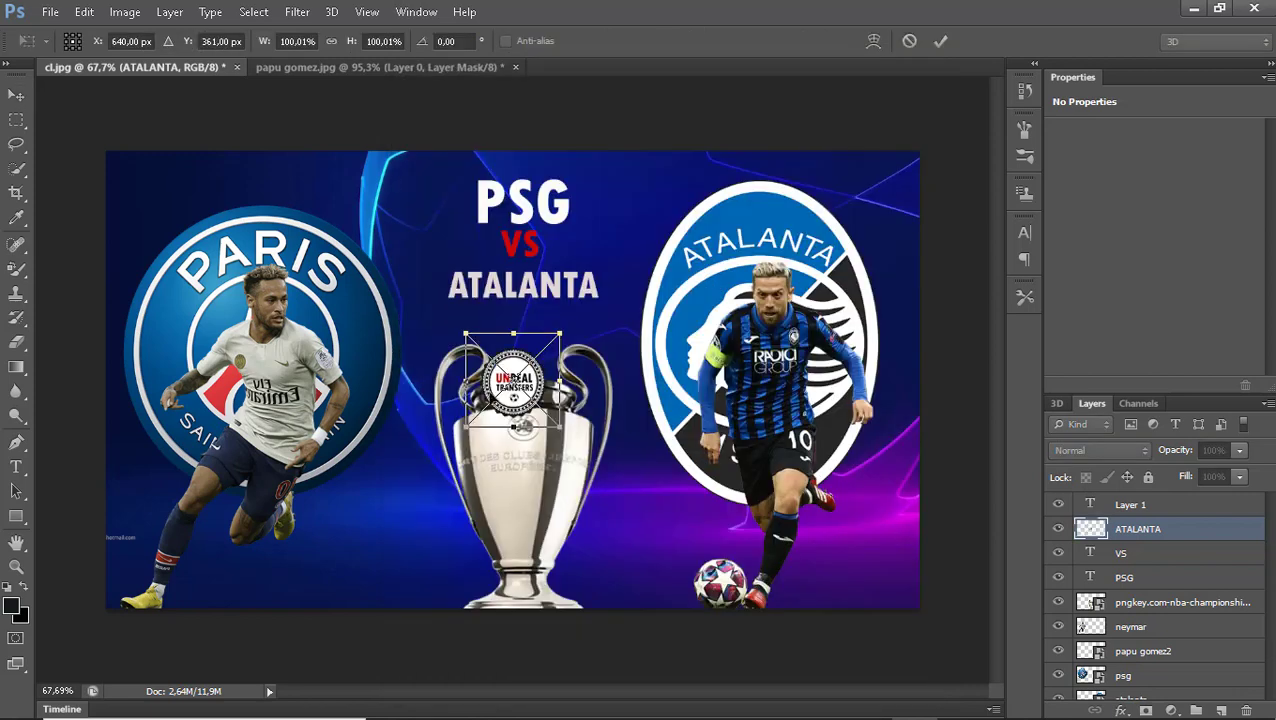
pyautogui.moveTo(228, 510); pyautogui.dragTo(150, 500)
pyautogui.moveTo(148, 545); pyautogui.dragTo(155, 548)
pyautogui.moveTo(168, 482); pyautogui.dragTo(165, 570)
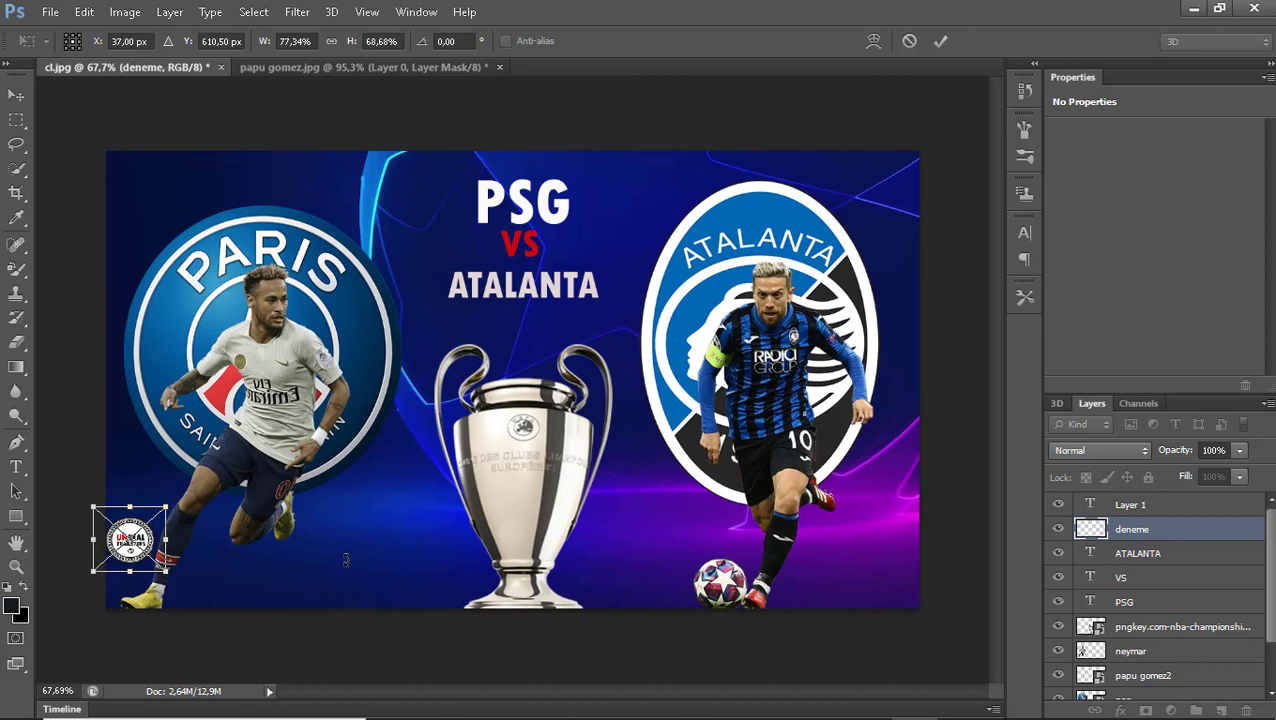
pyautogui.press('Return')
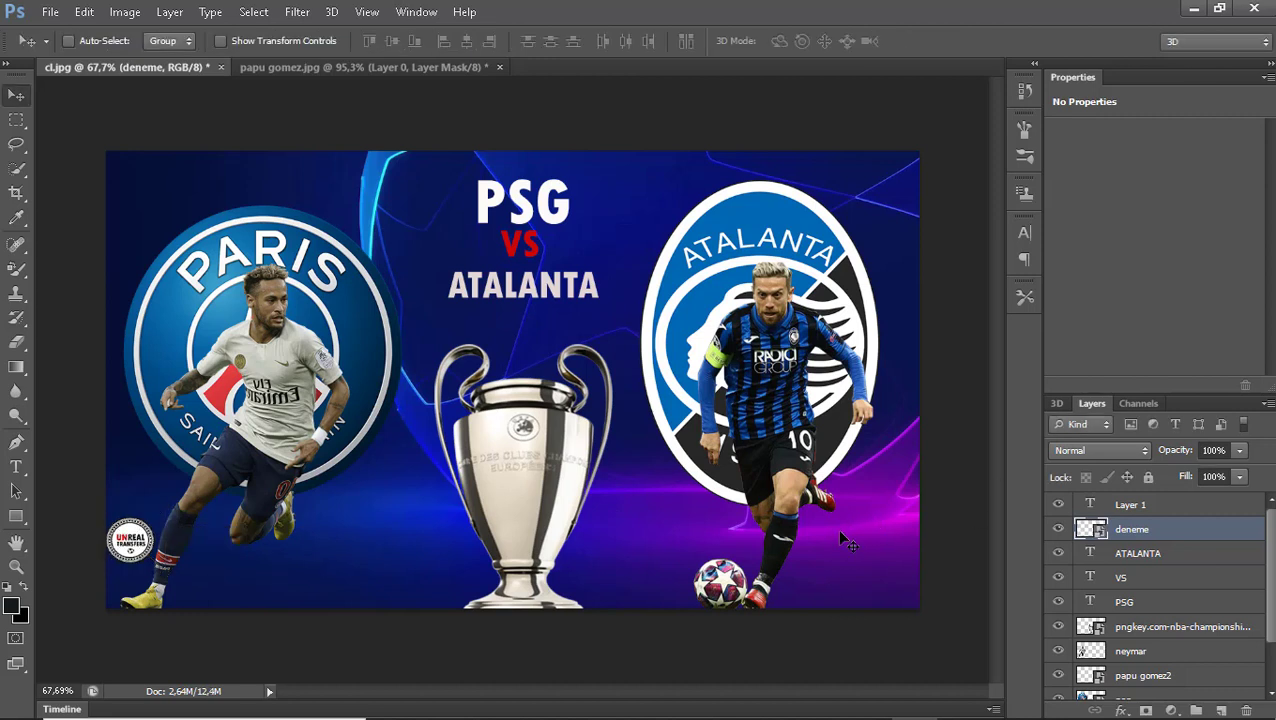
# Set the deneme logo layer's opacity to 73%.
pyautogui.click(1239, 451)
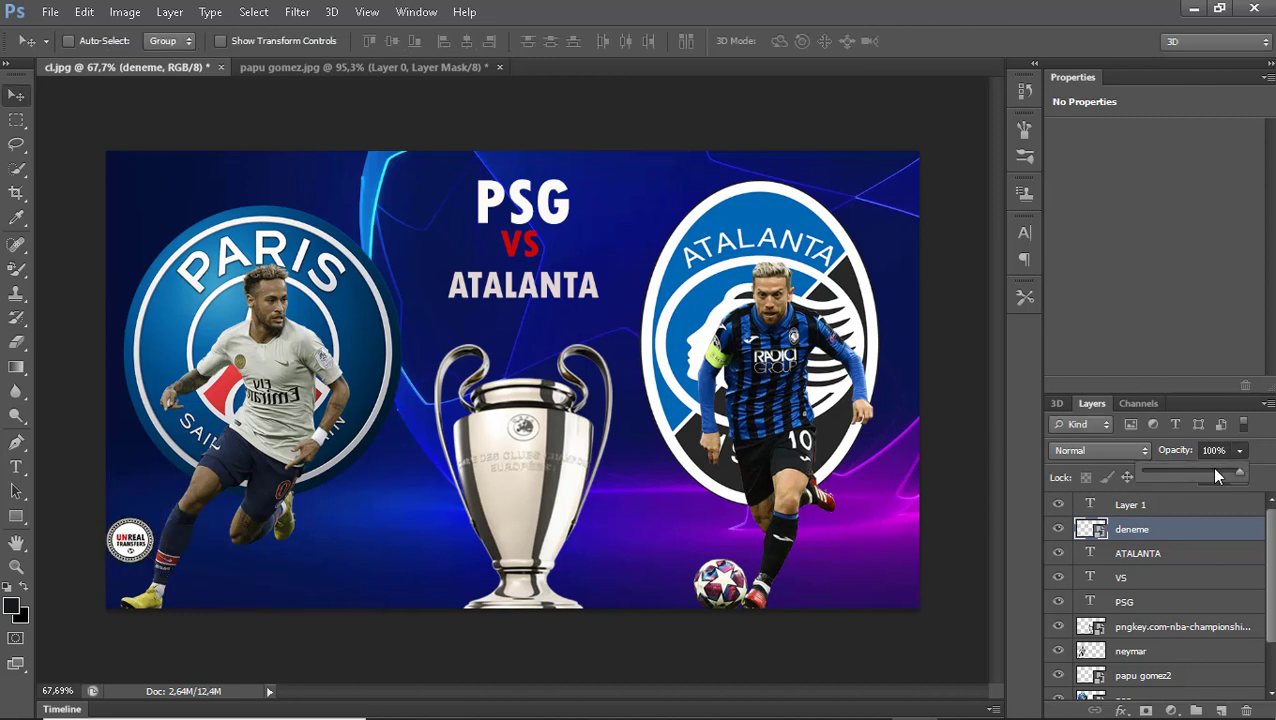
pyautogui.moveTo(1214, 470); pyautogui.dragTo(1198, 470)
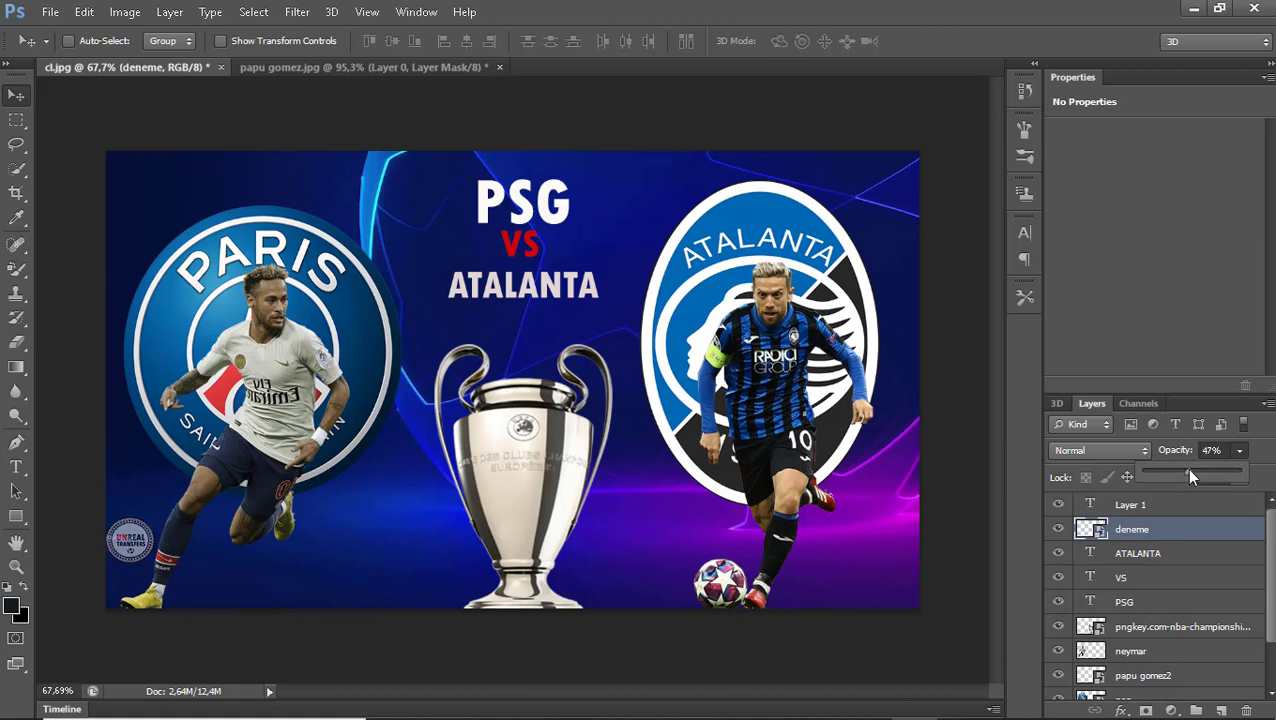
pyautogui.moveTo(1211, 477); pyautogui.dragTo(1214, 477)
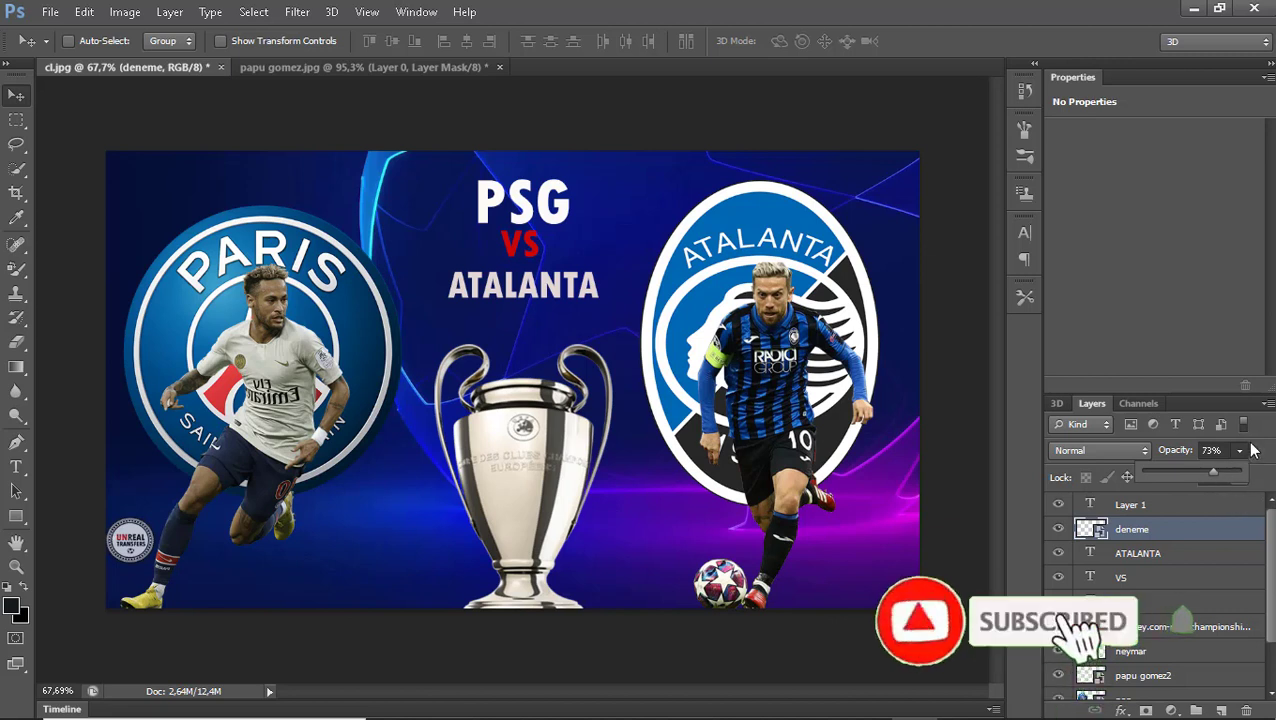
pyautogui.click(1237, 454)
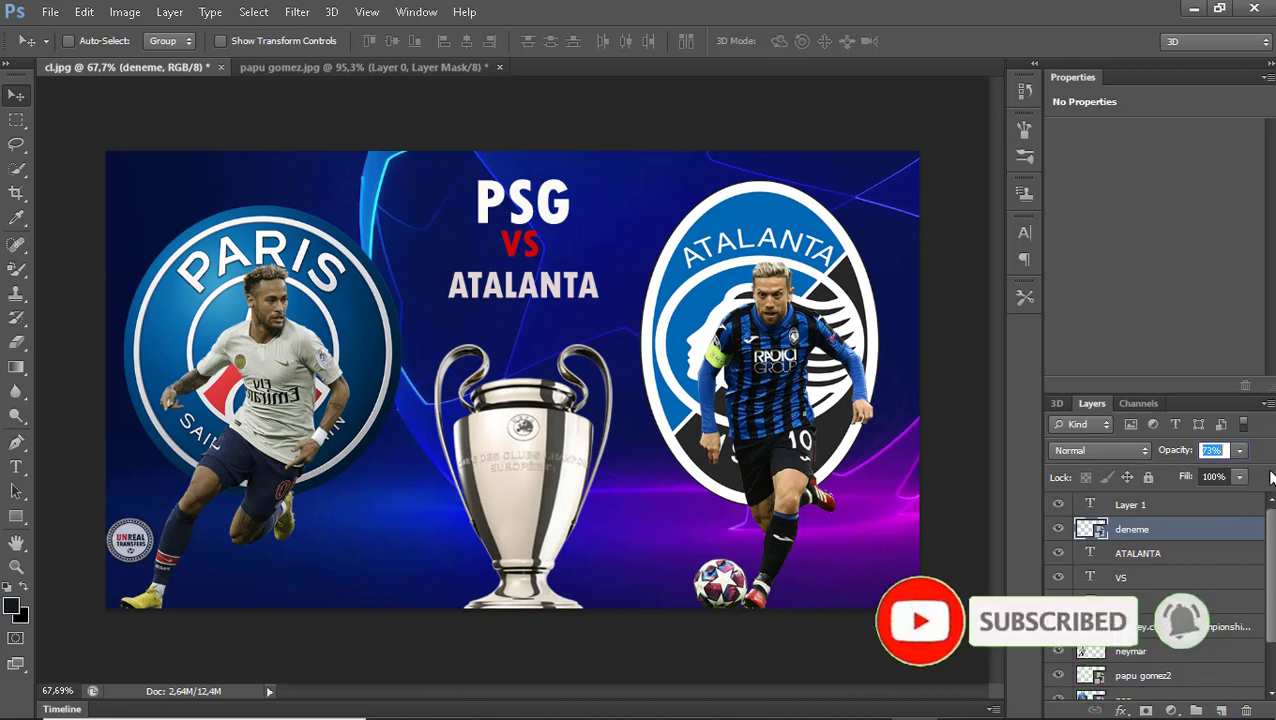